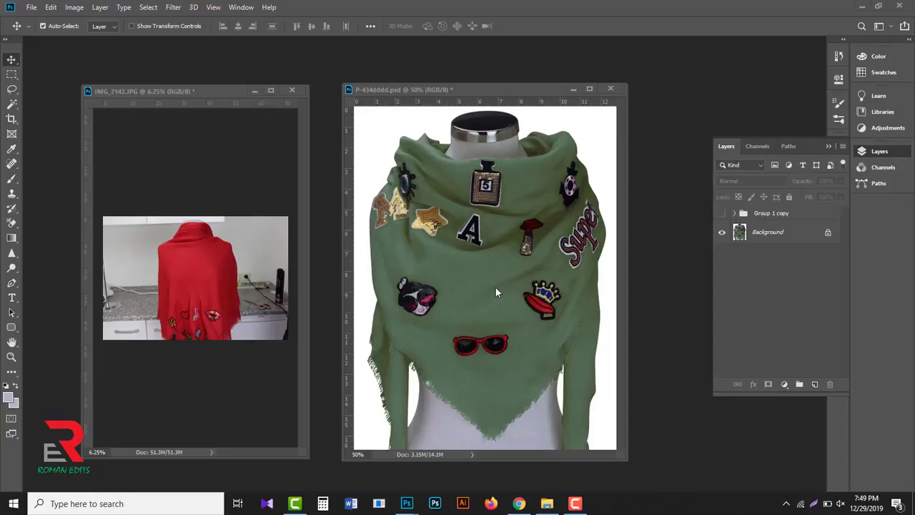
- Inspect the finished recolour by showing the Group 1 copy layers and toggling Layers 9, 10 and 7 individually
left_click(723, 215)
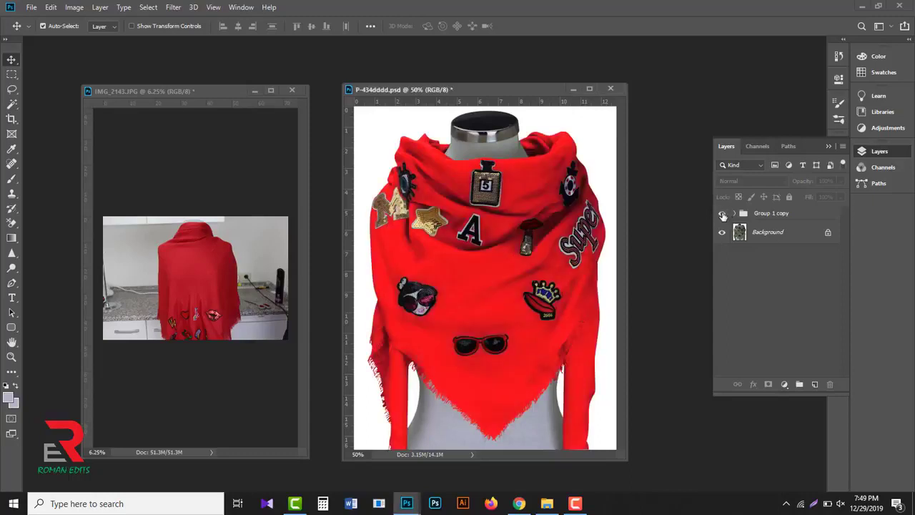
left_click(721, 214)
left_click(734, 214)
left_click(722, 232)
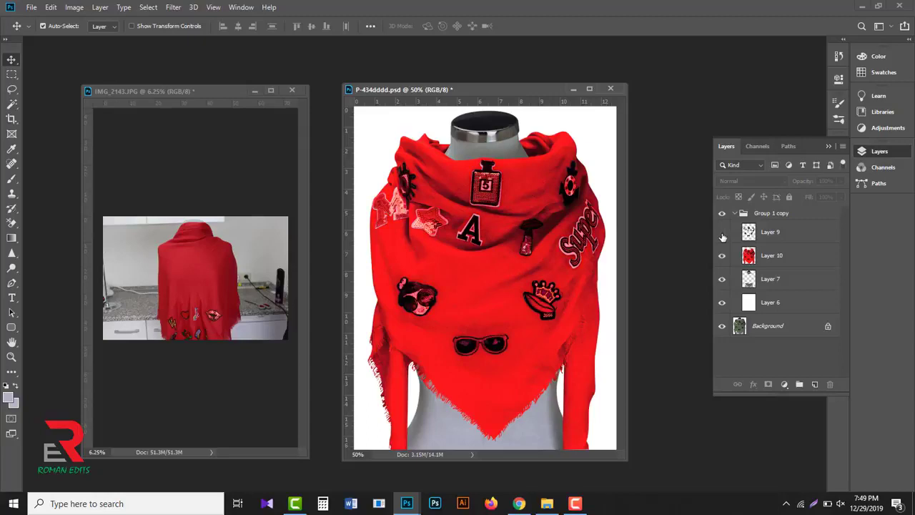
left_click(722, 232)
left_click(722, 255)
left_click(722, 256)
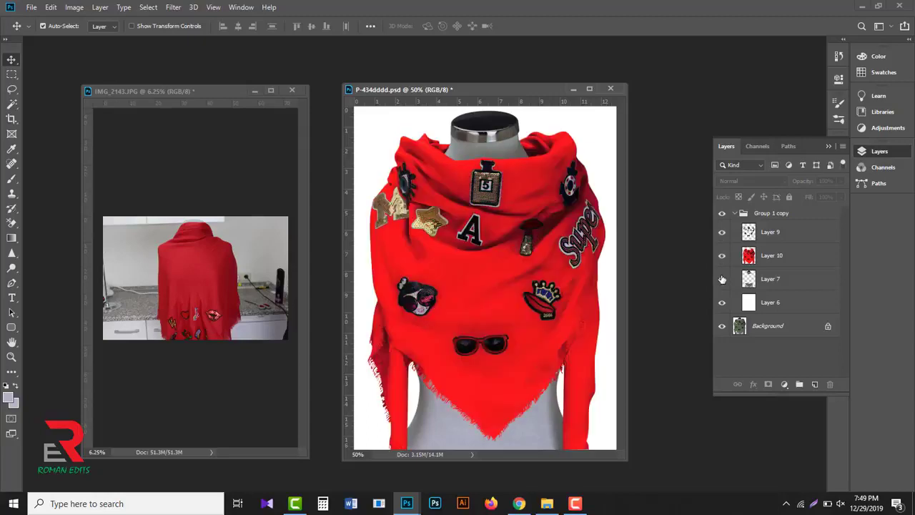
left_click(722, 278)
left_click(721, 279)
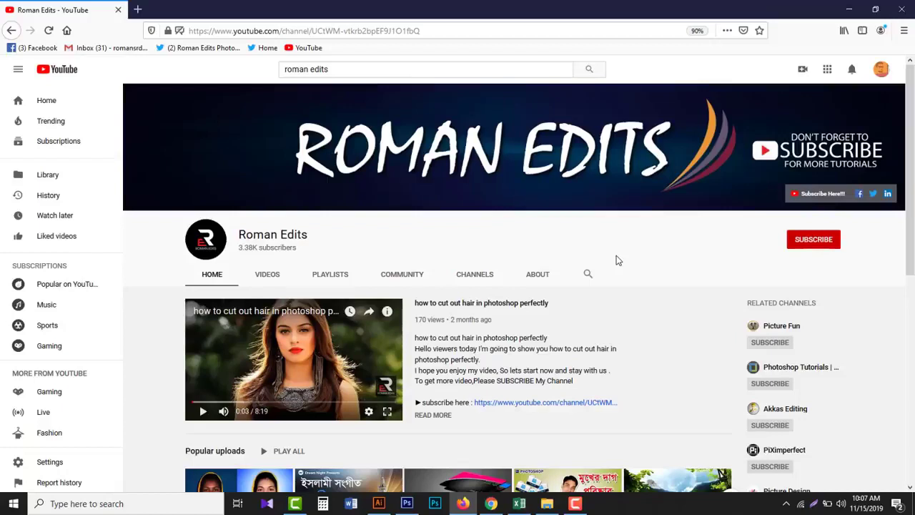
- Subscribe to the Roman Edits YouTube channel and set its notifications to All
left_click(810, 241)
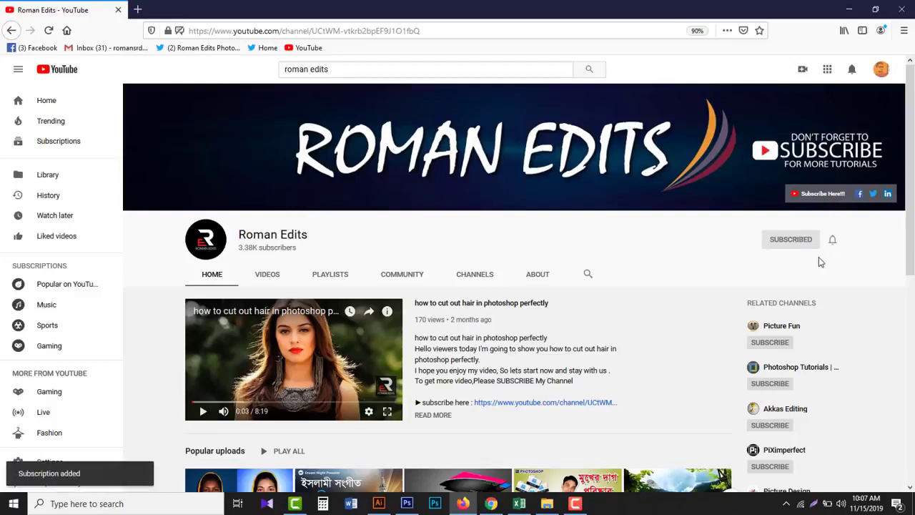
left_click(832, 242)
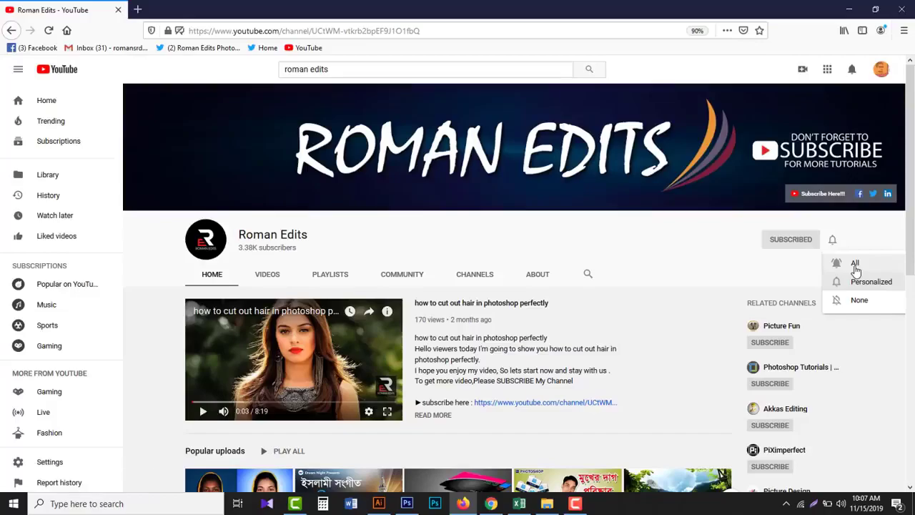
left_click(855, 264)
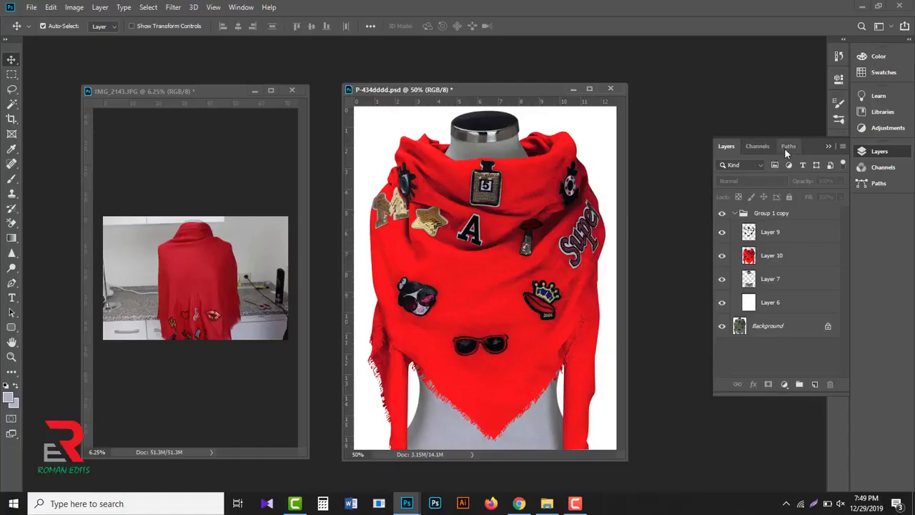
- Review the outlines of saved Path 1, Path 2 and Path 3 on the scarf image, then return to the layers
left_click(788, 147)
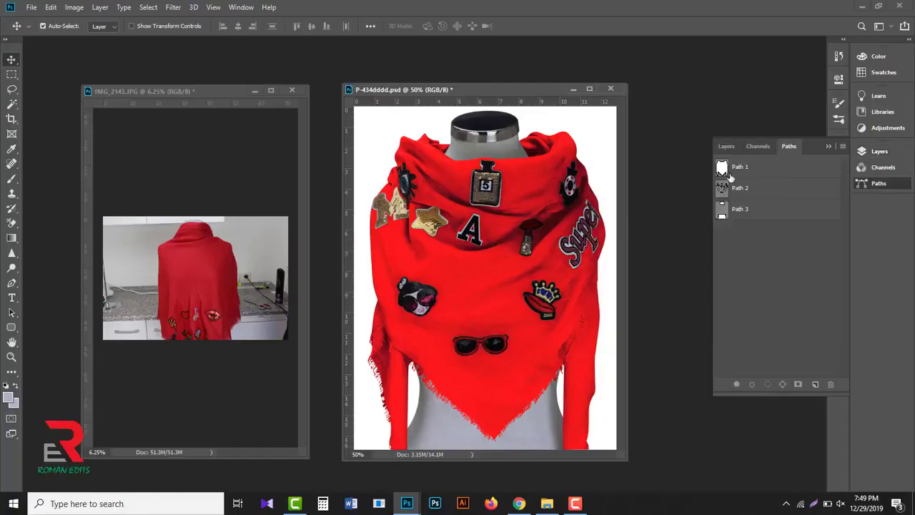
left_click(722, 168)
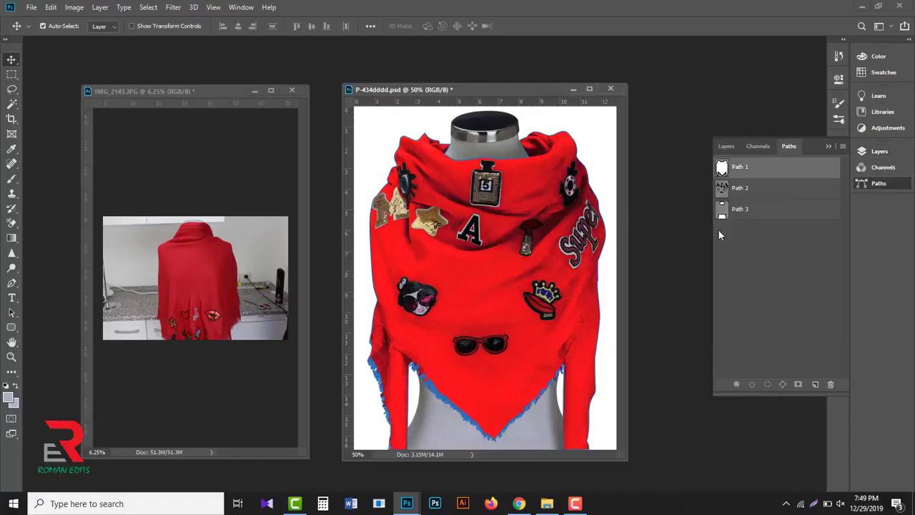
left_click(723, 188)
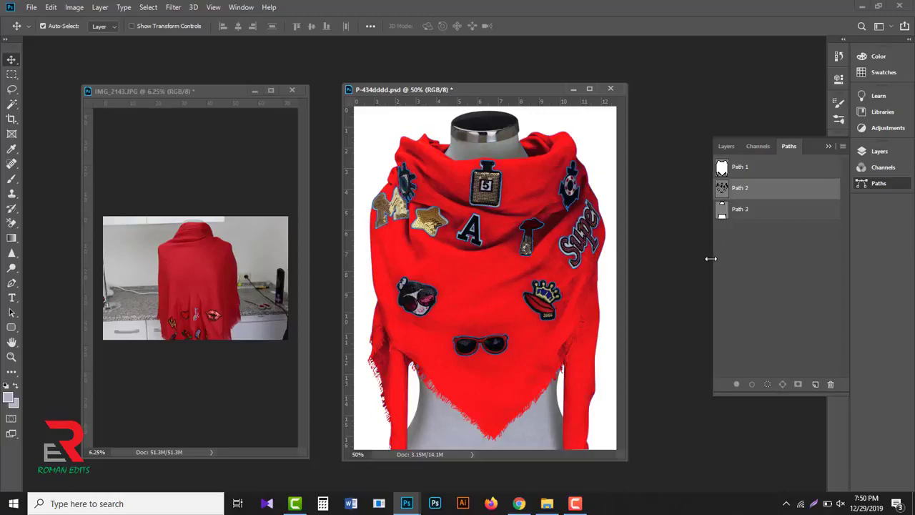
left_click(722, 212)
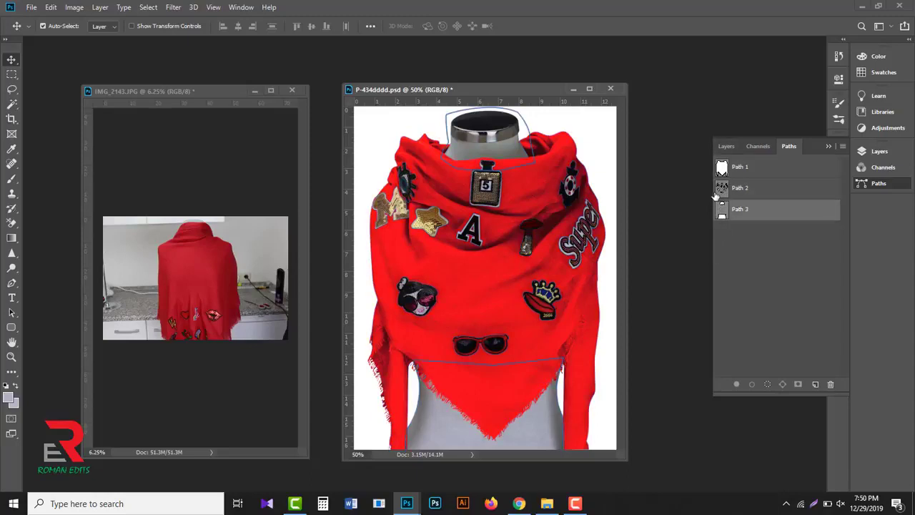
left_click(726, 147)
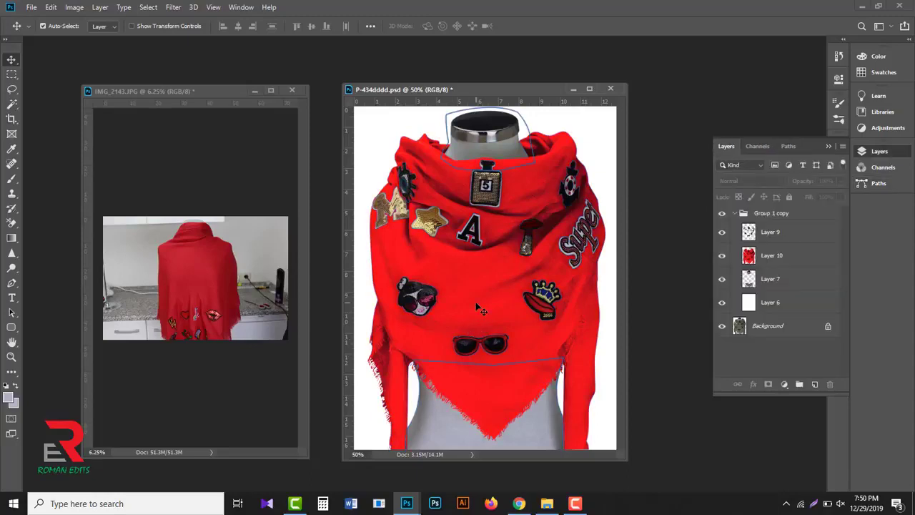
- Activate the Pen Tool and briefly check the channel's Pen Tool tutorial in the Chrome browser
left_click(11, 283)
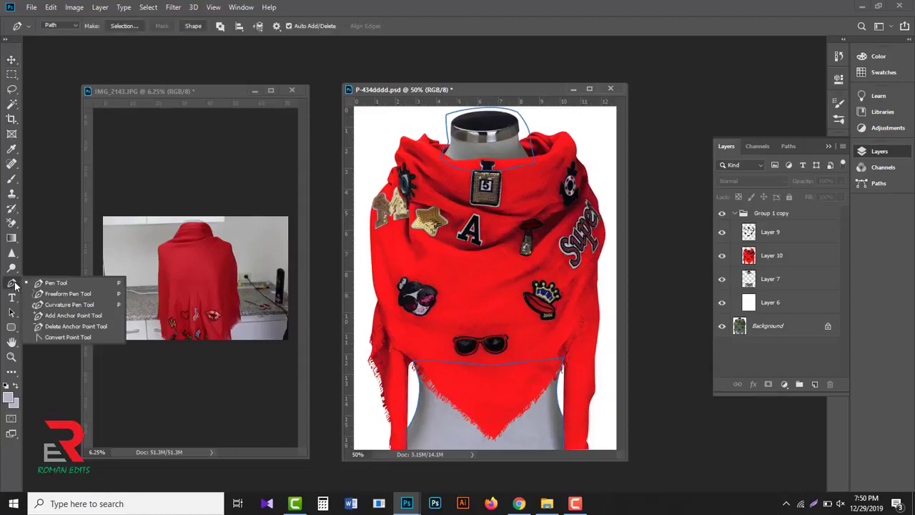
left_click(62, 284)
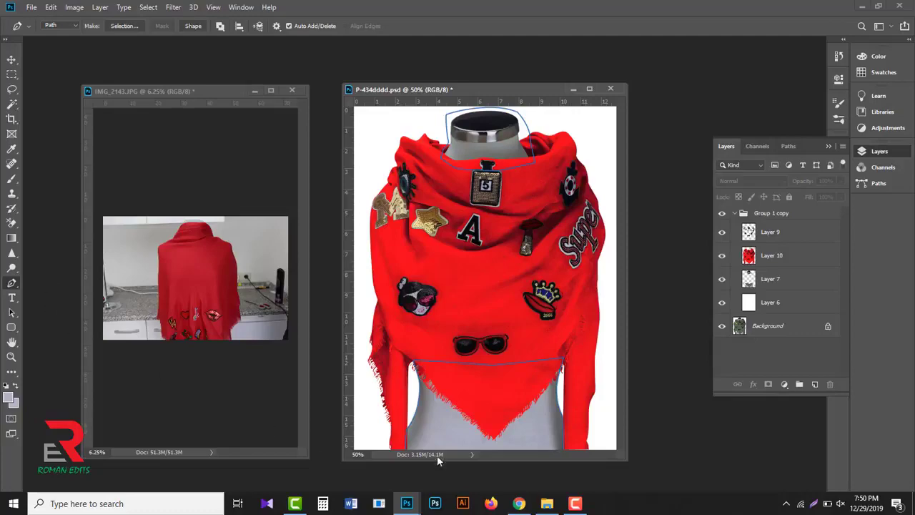
left_click(520, 504)
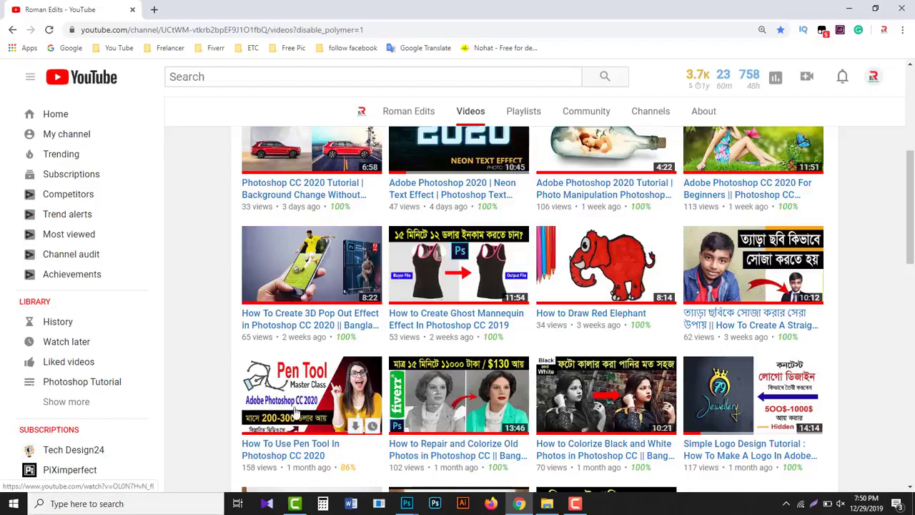
left_click(848, 8)
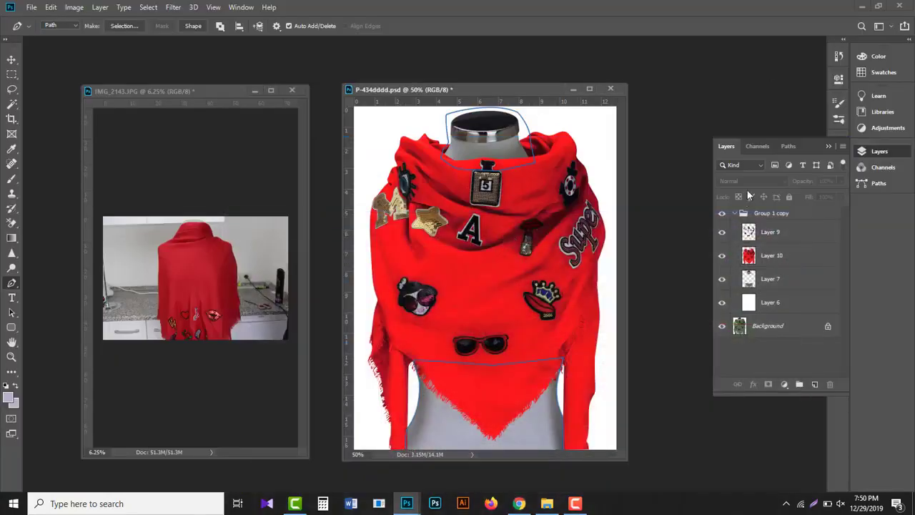
- Deselect the active path and delete the Group 1 copy layer group, keeping only the Background layer
left_click(786, 146)
left_click(757, 236)
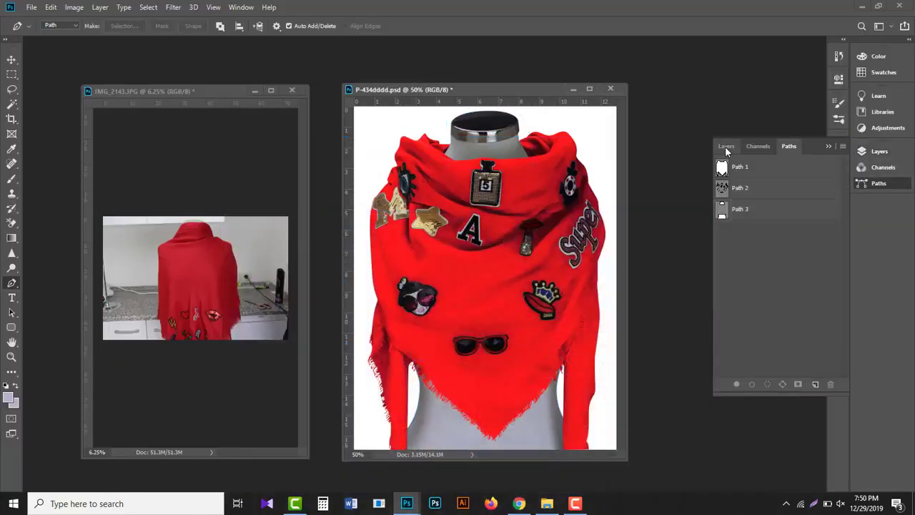
left_click(726, 146)
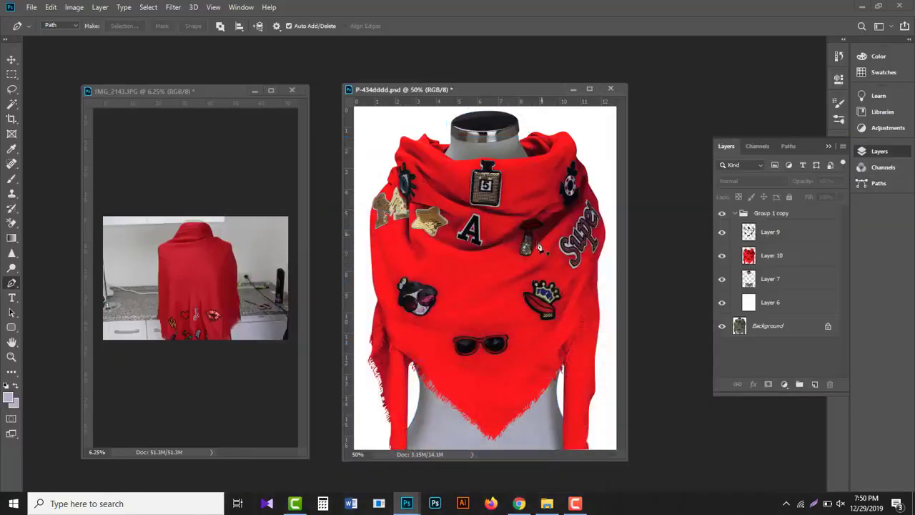
left_click(800, 216)
left_click_drag(801, 216, 829, 384)
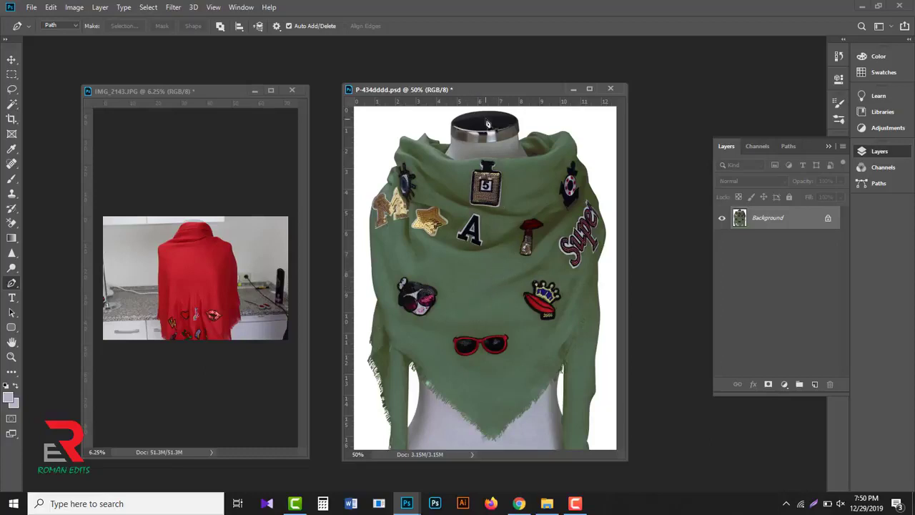
- Dock both floating document windows as tabs and bring P-434dddd.psd to the front
left_click_drag(486, 90, 490, 46)
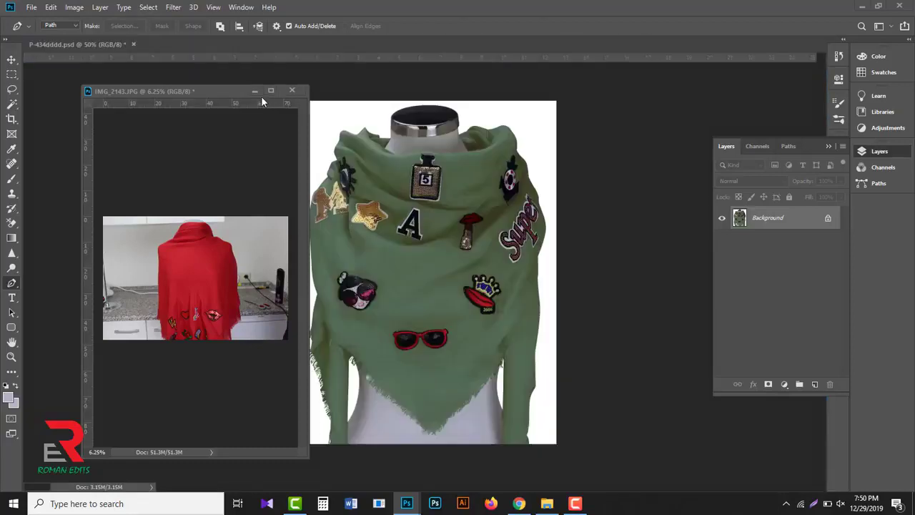
left_click_drag(222, 91, 271, 44)
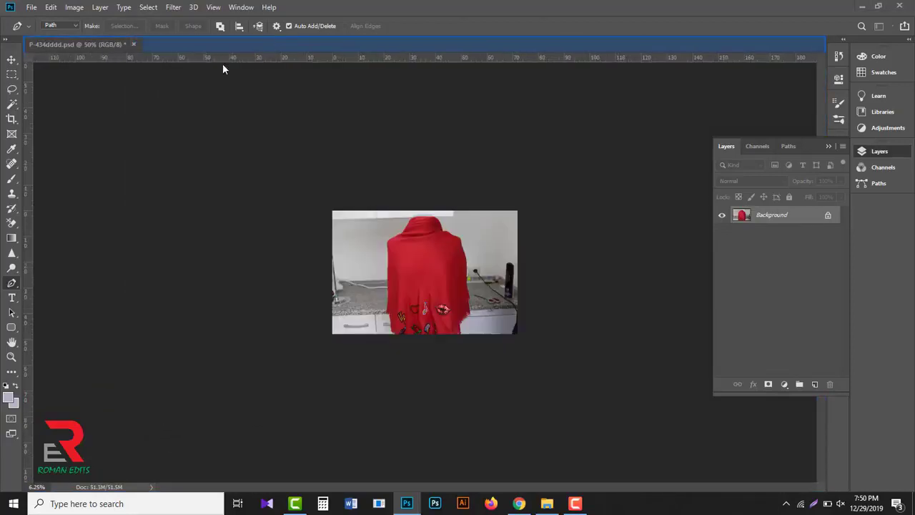
left_click(95, 44)
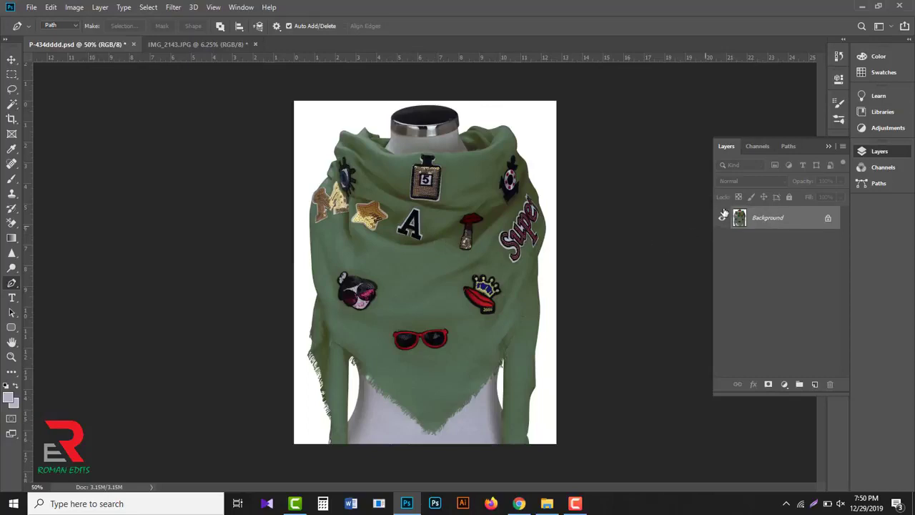
- Examine the anchor points of Path 1 around the scarf, Path 2 around the patches and Path 3 around the mannequin
left_click(787, 147)
left_click(736, 170)
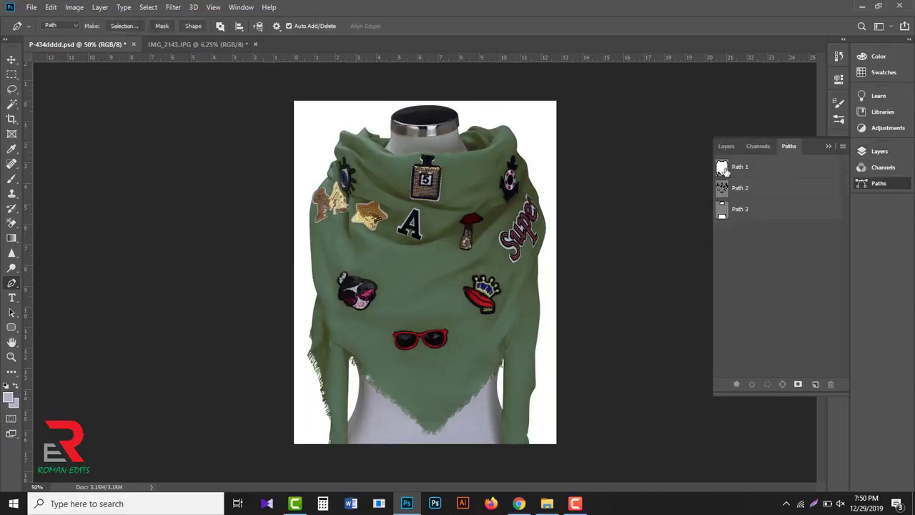
left_click_drag(251, 98, 608, 486)
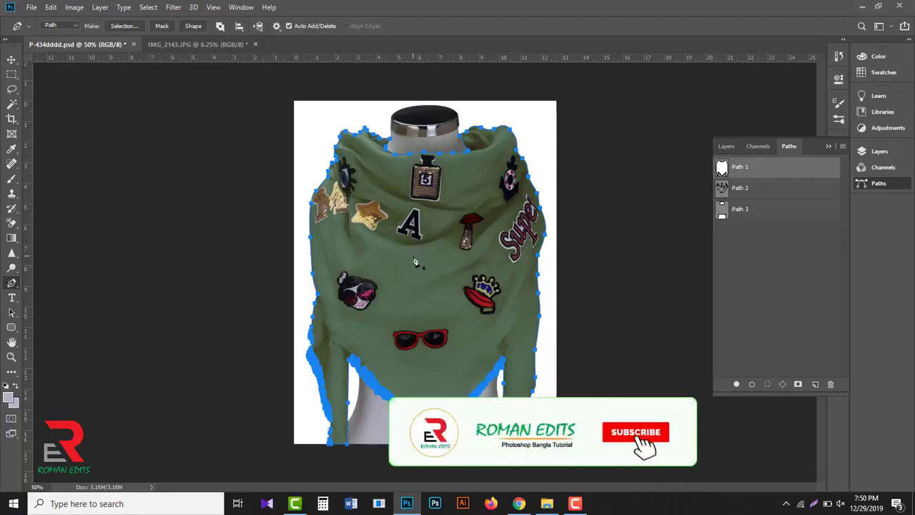
left_click(722, 187)
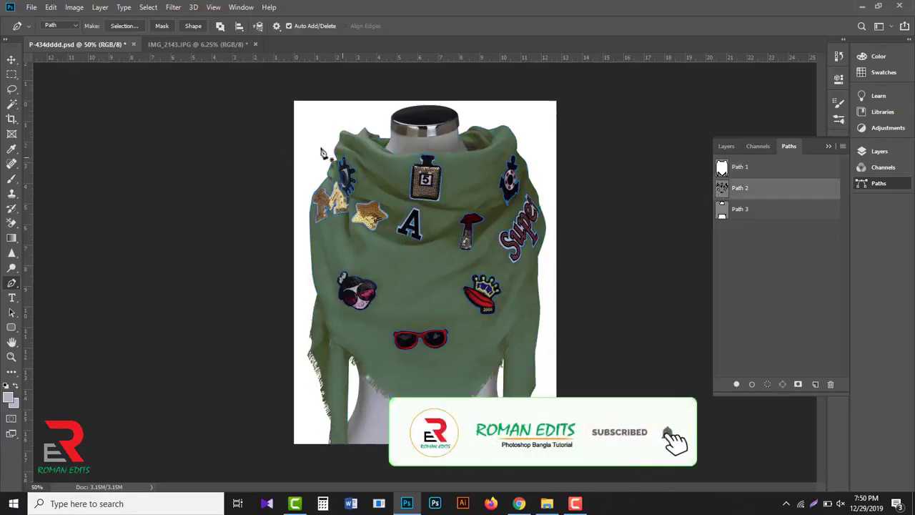
left_click_drag(240, 119, 605, 379)
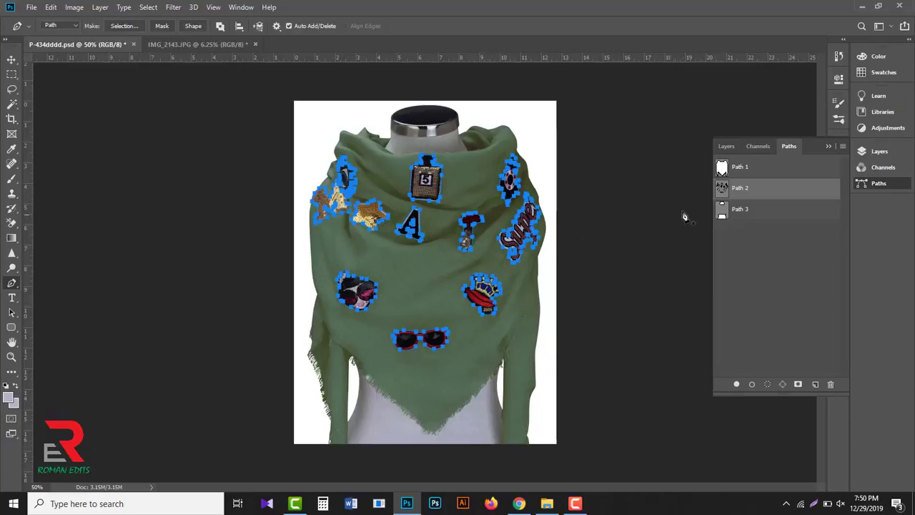
left_click(722, 209)
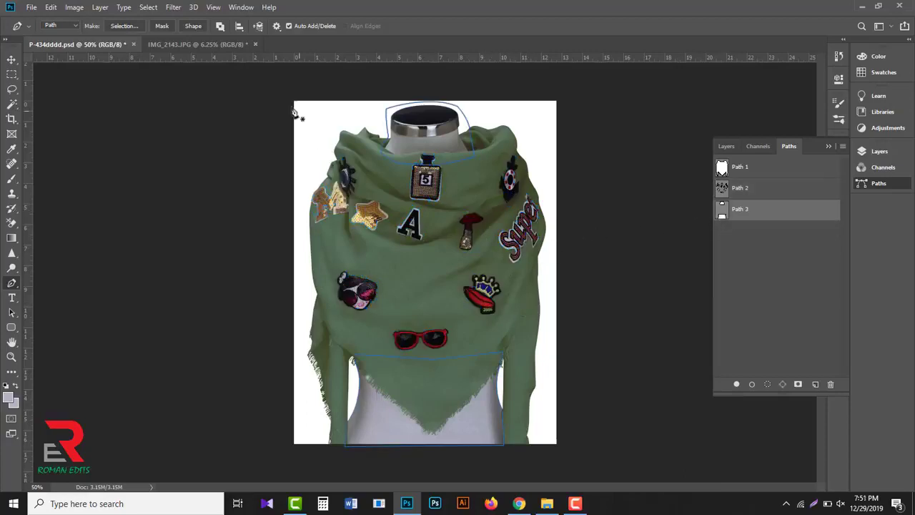
left_click_drag(265, 94, 561, 454)
- Make a new selection from Path 1 with a 0.5-pixel feather and copy the scarf onto its own layer
left_click(749, 169)
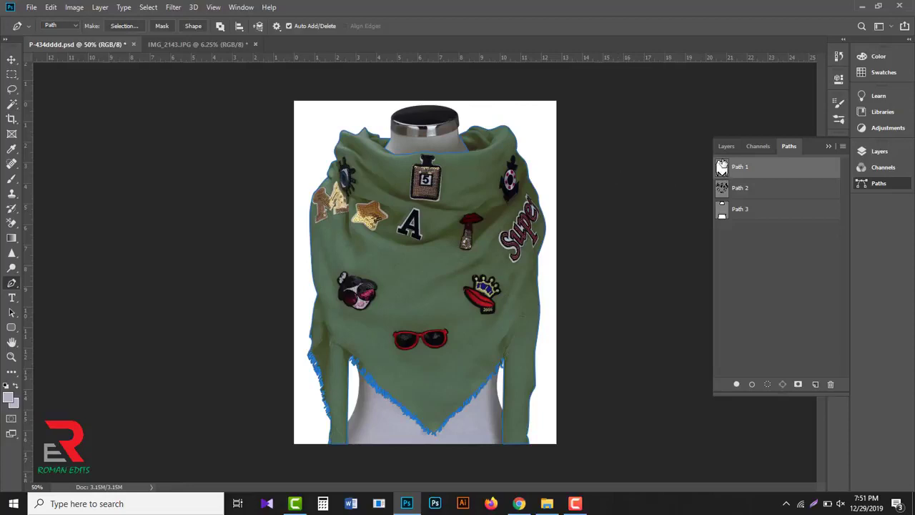
right_click(432, 258)
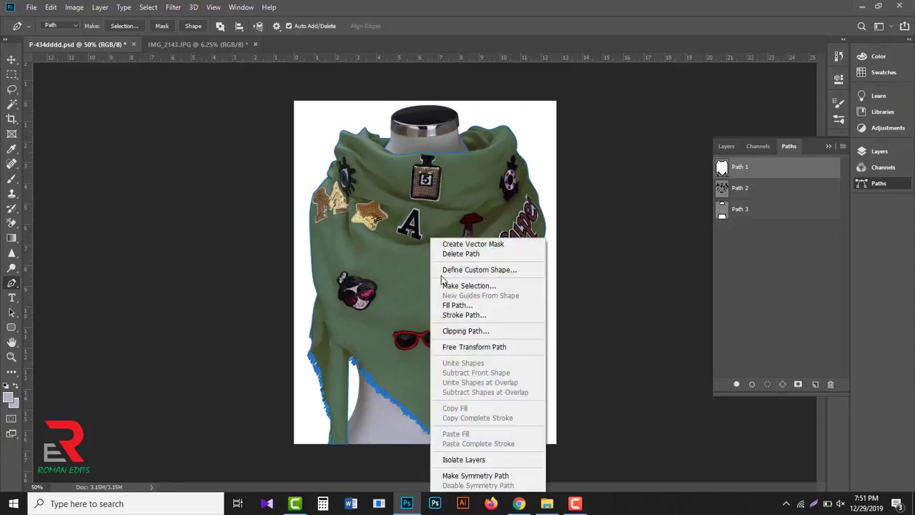
left_click(463, 287)
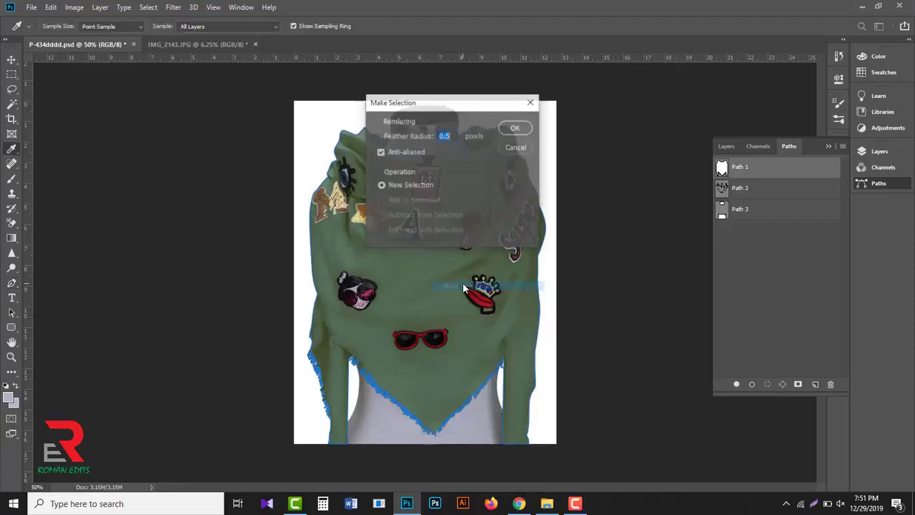
left_click(512, 129)
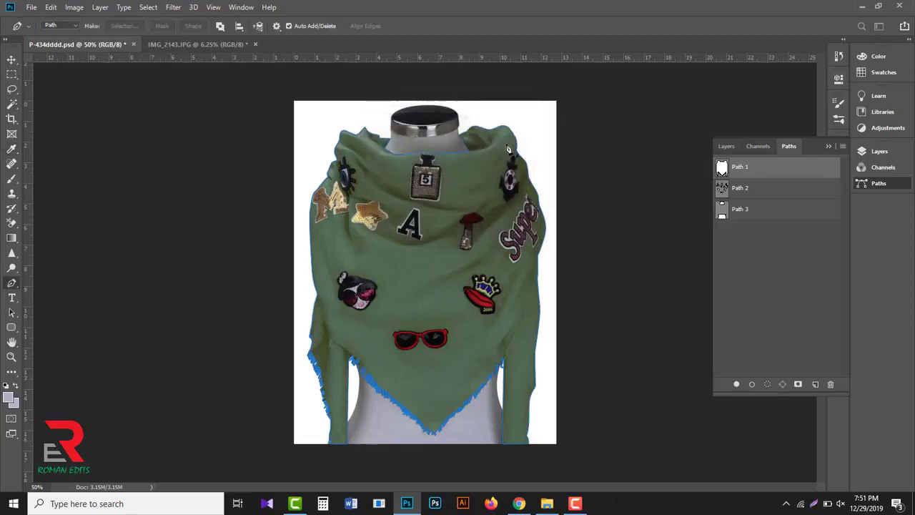
left_click(724, 146)
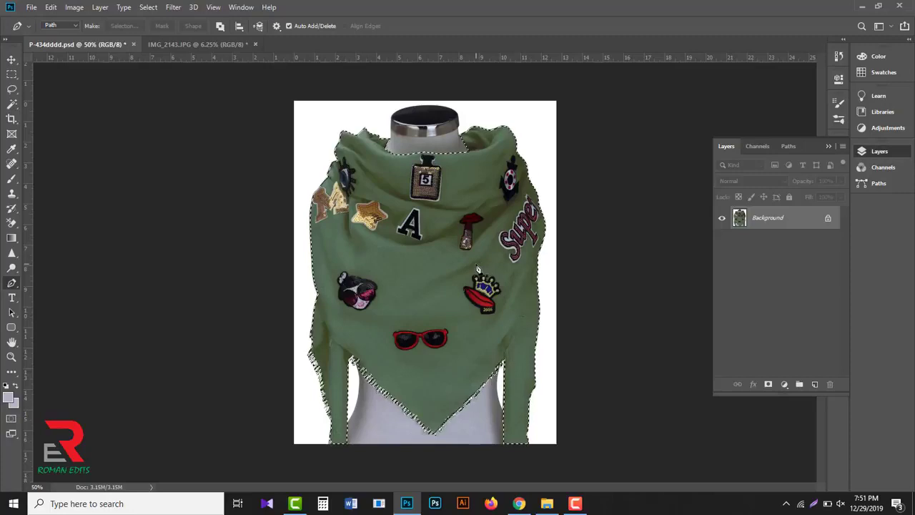
key("ctrl+j")
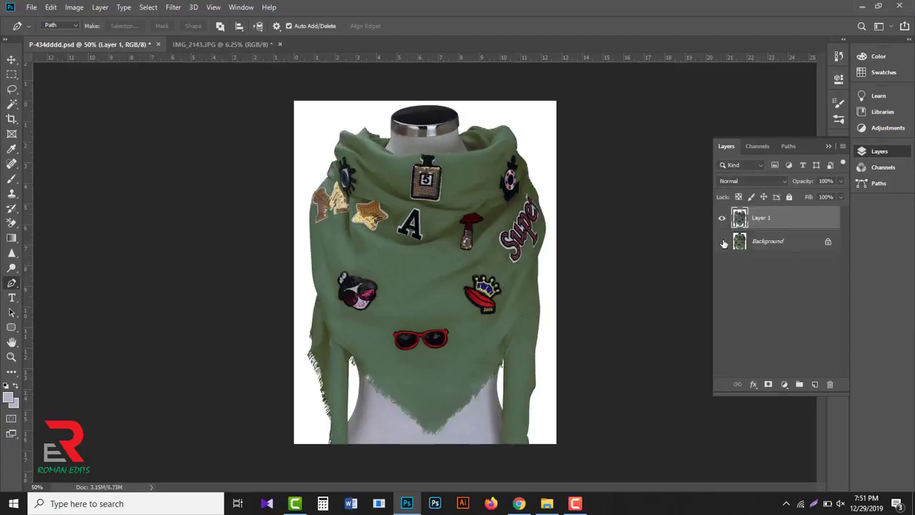
left_click(721, 241)
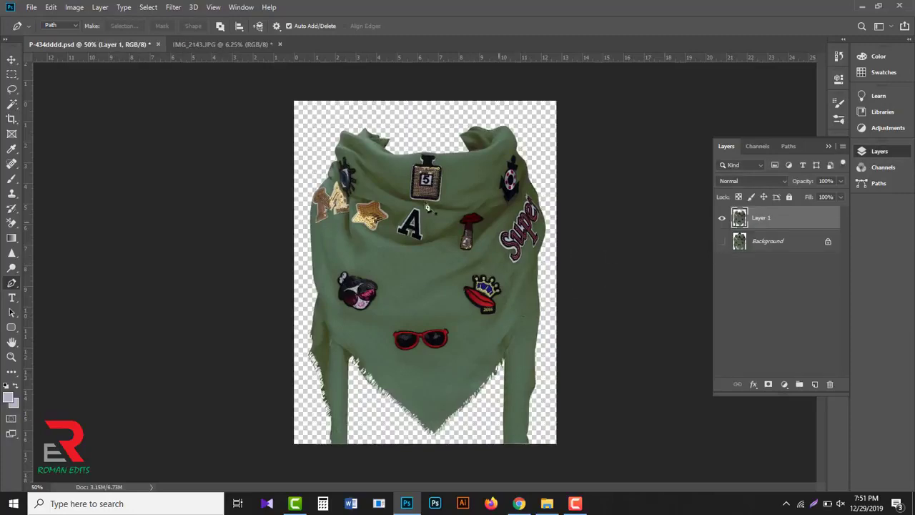
left_click(722, 241)
- Make a new selection from Path 2 with a 0.5-pixel feather, copy the patches onto their own layer and check that layer in isolation
left_click(787, 146)
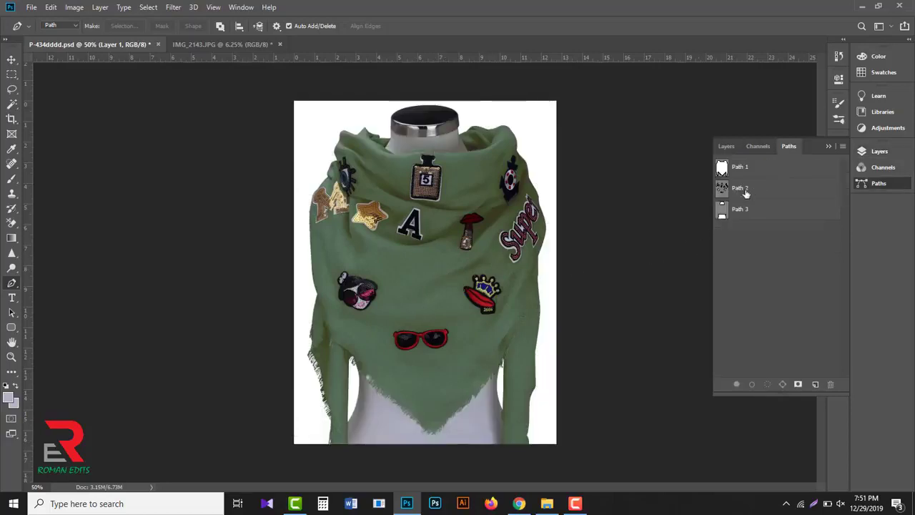
left_click(761, 190)
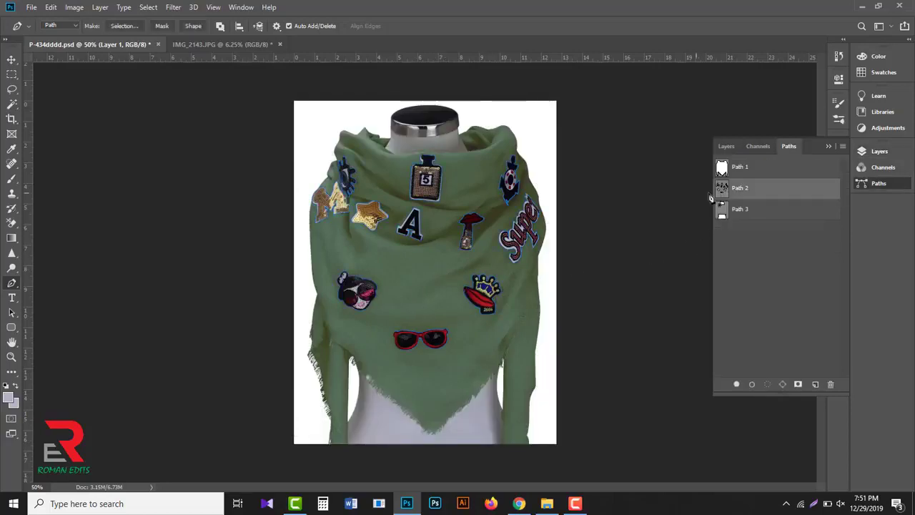
left_click(725, 145)
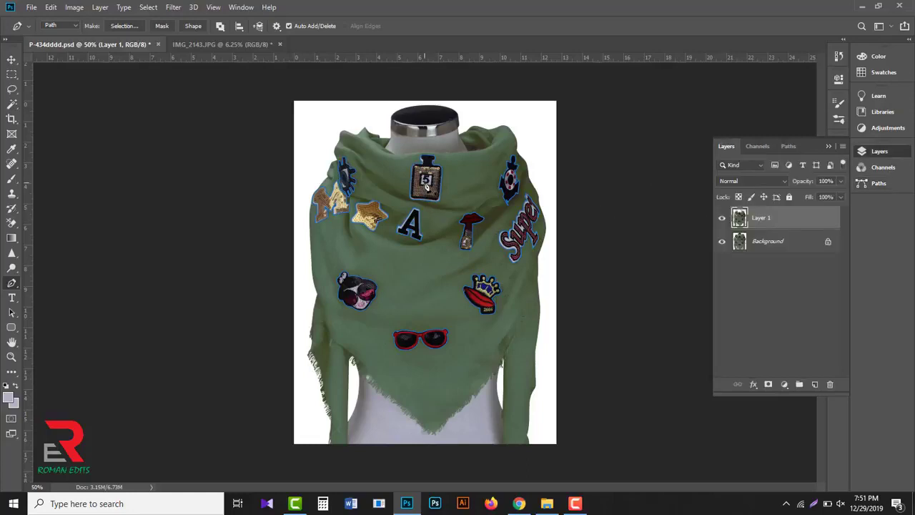
right_click(426, 183)
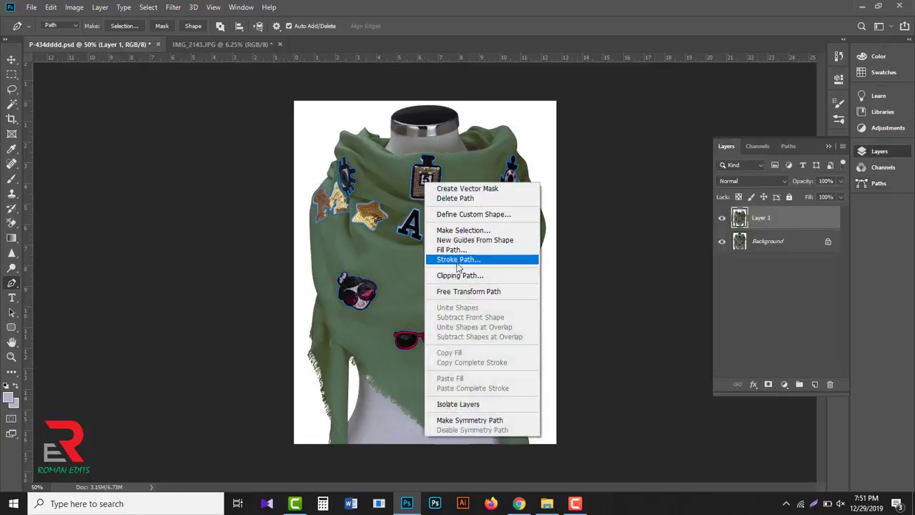
left_click(461, 232)
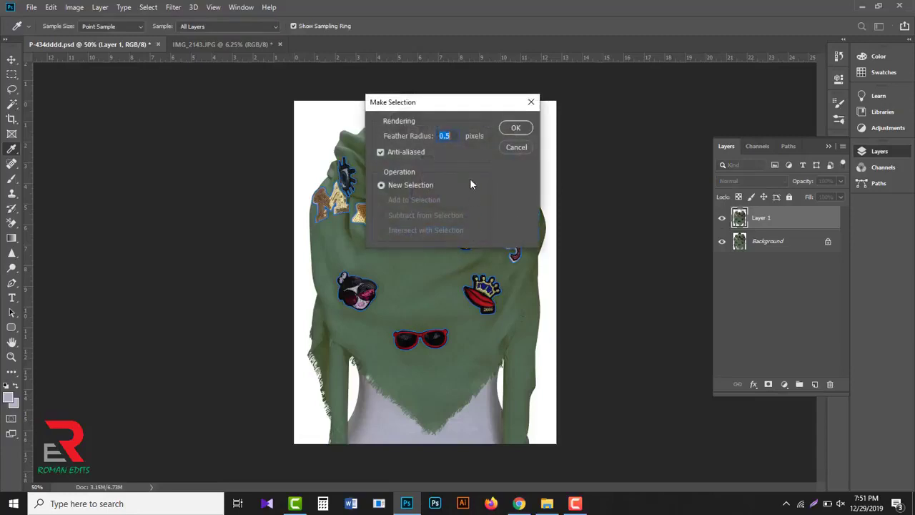
left_click(512, 129)
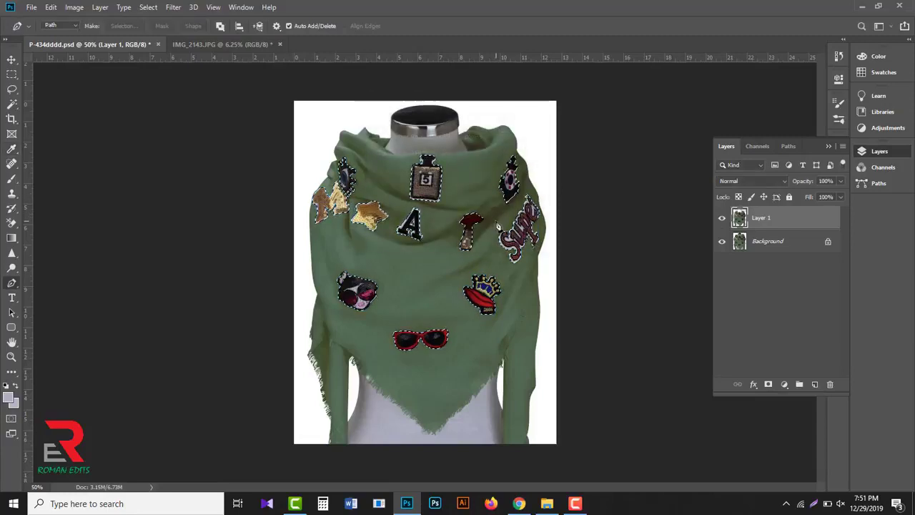
key("ctrl+j")
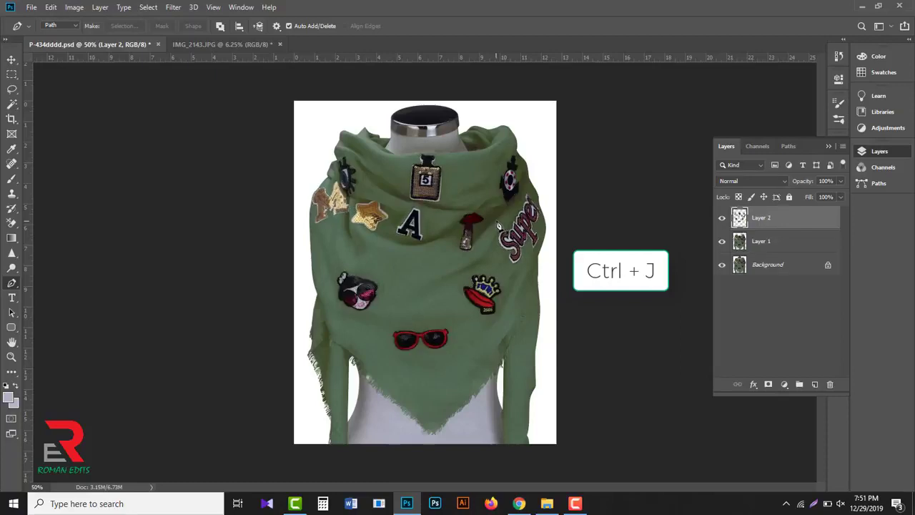
left_click(721, 241)
left_click(721, 264)
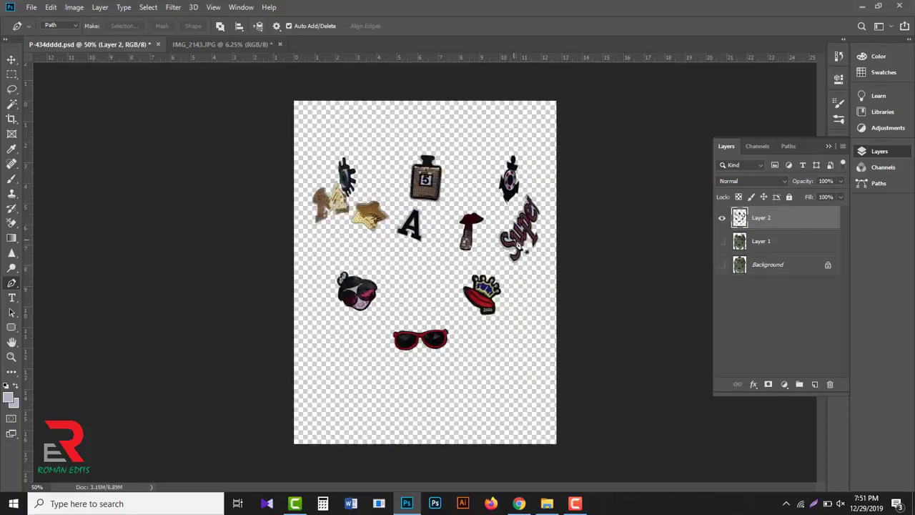
left_click(721, 241)
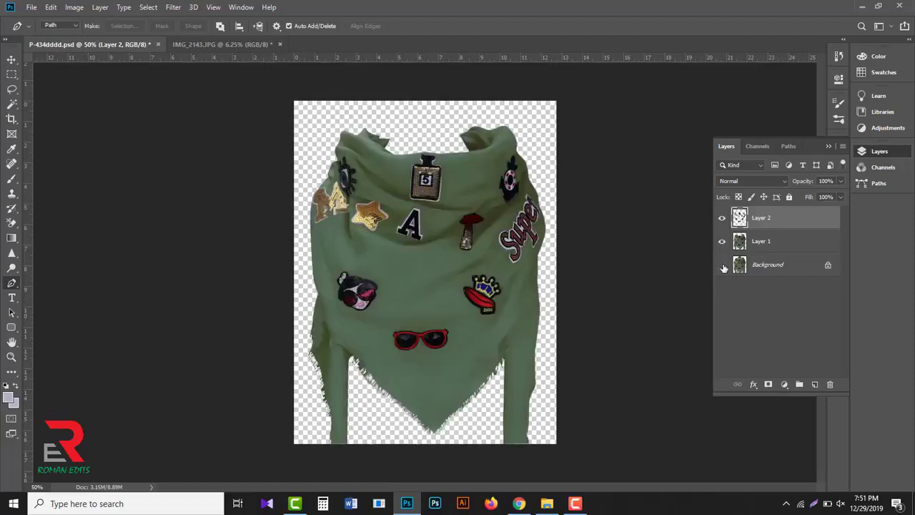
left_click(721, 265)
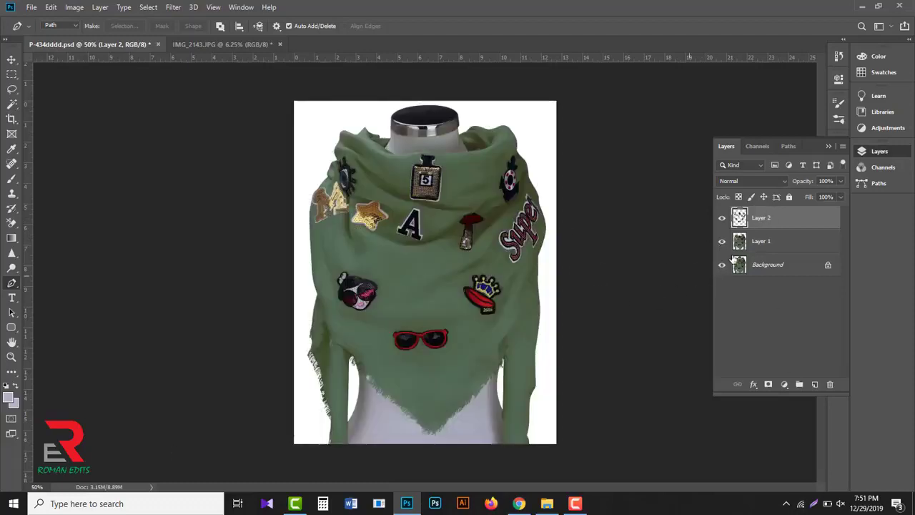
- Make a new selection from Path 3 with a 0.5-pixel feather and copy the mannequin from the Background onto its own layer
left_click(786, 147)
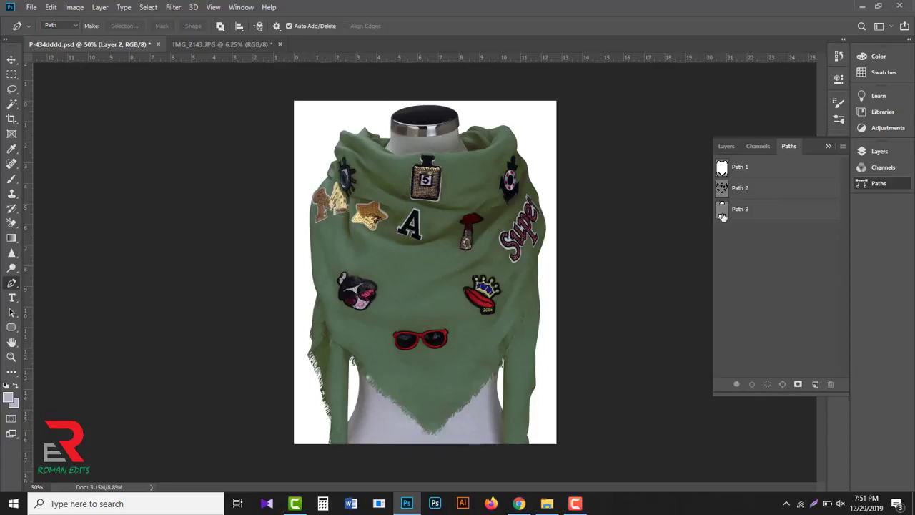
left_click(740, 209)
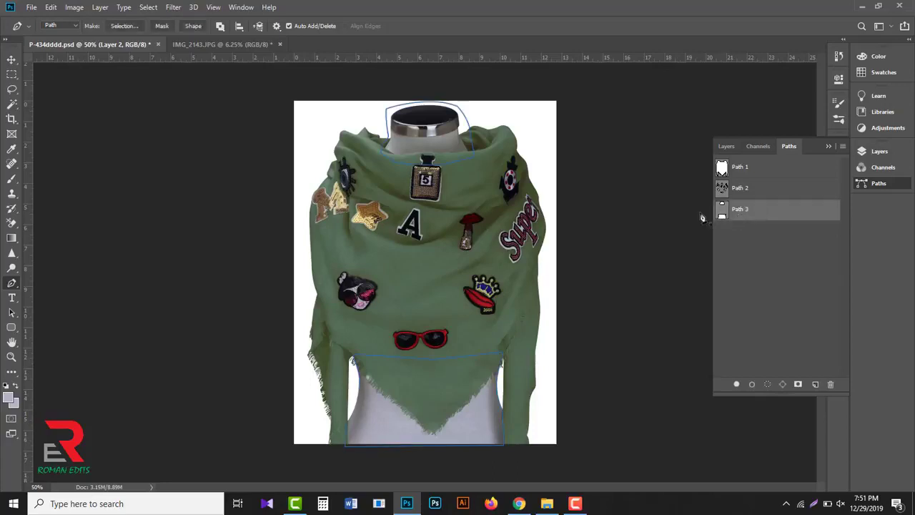
right_click(418, 140)
left_click(445, 181)
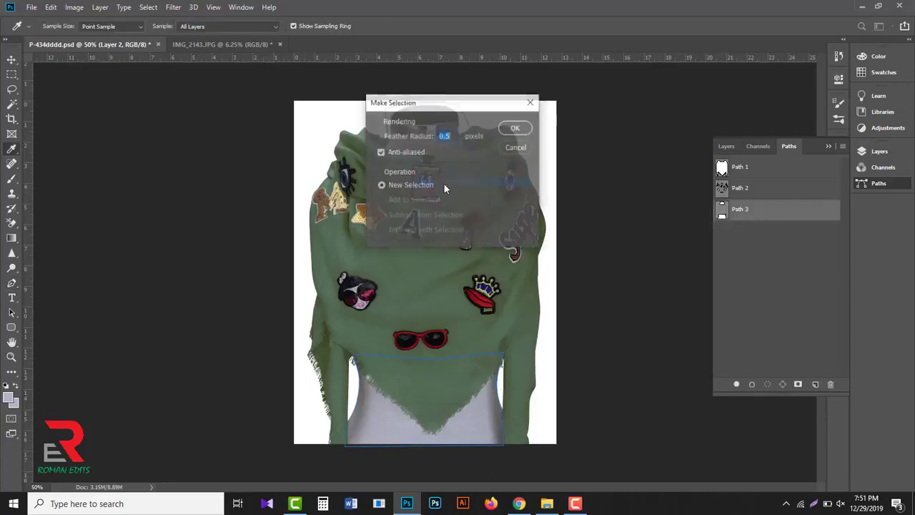
left_click(515, 128)
left_click(725, 146)
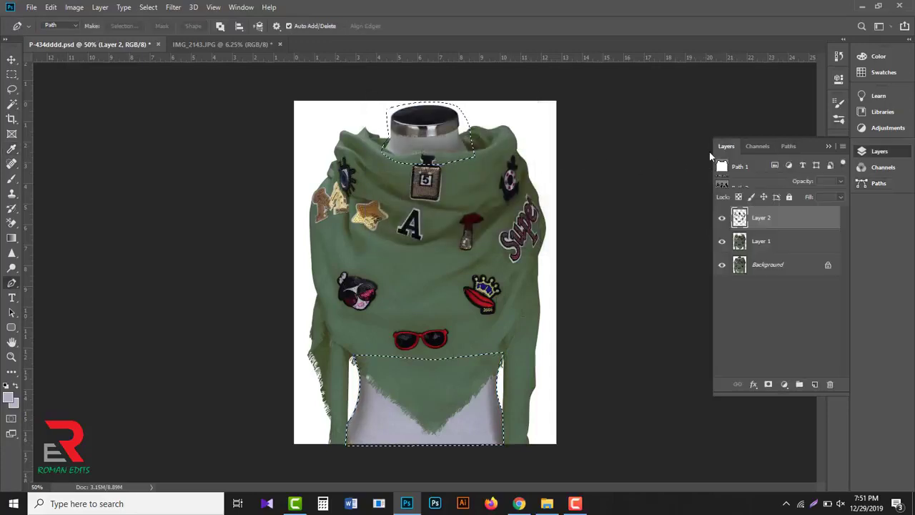
left_click(766, 266)
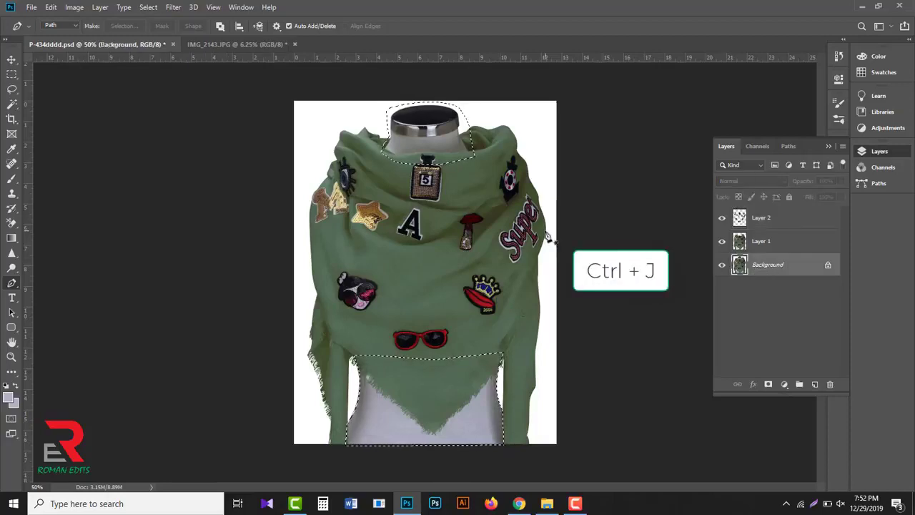
key("ctrl+j")
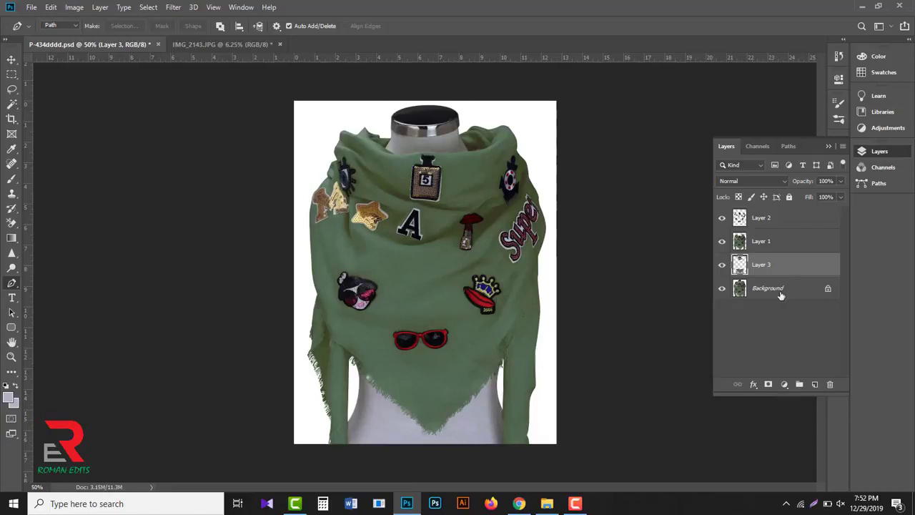
- Examine the separated patches, scarf and mannequin layers by toggling their visibility, ending with all layers and the Background shown
left_click(776, 289)
left_click(721, 288)
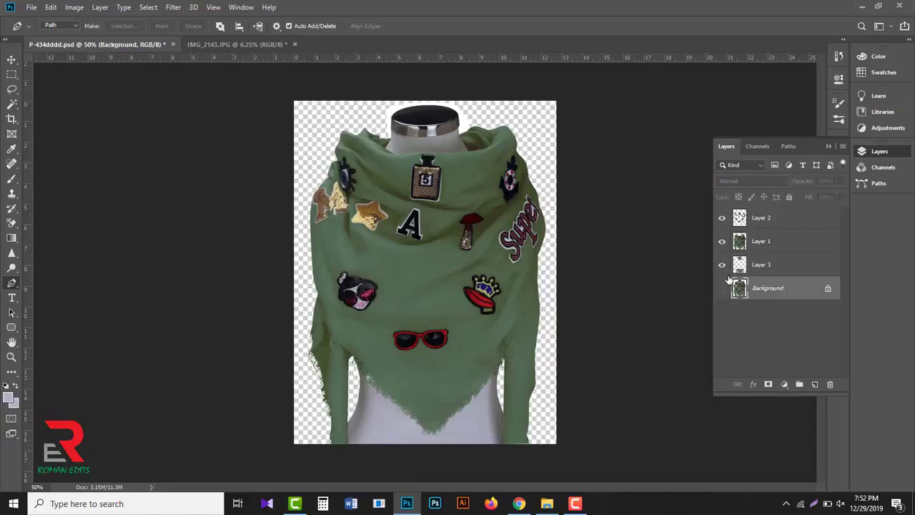
left_click(722, 241)
left_click(722, 264)
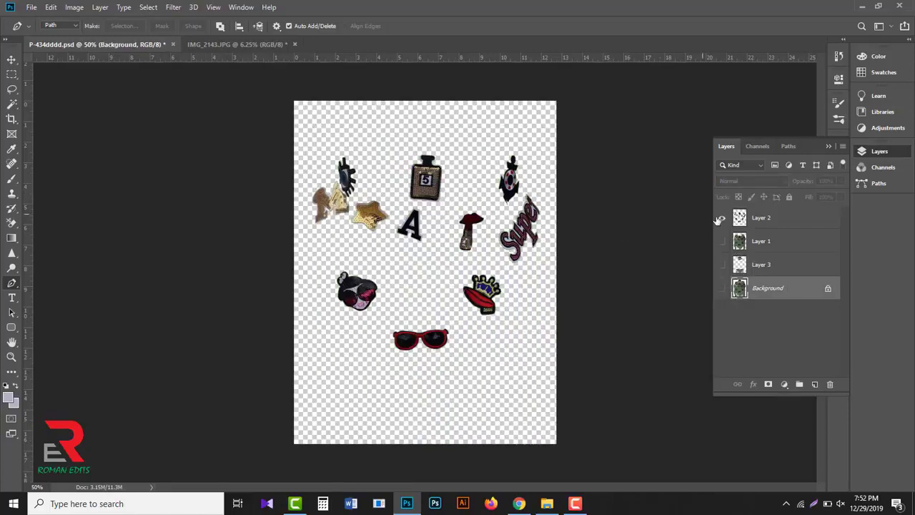
left_click(722, 218)
left_click(736, 241)
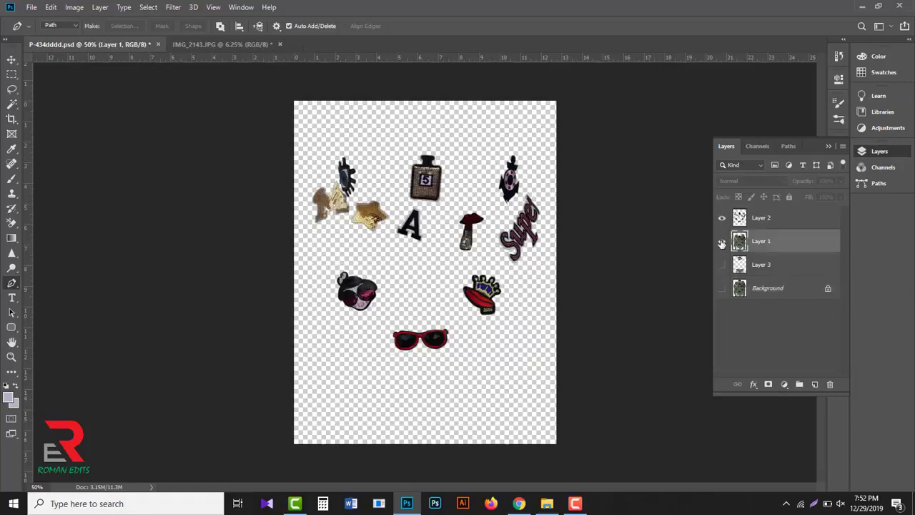
left_click(721, 242)
left_click(722, 241)
left_click(722, 242)
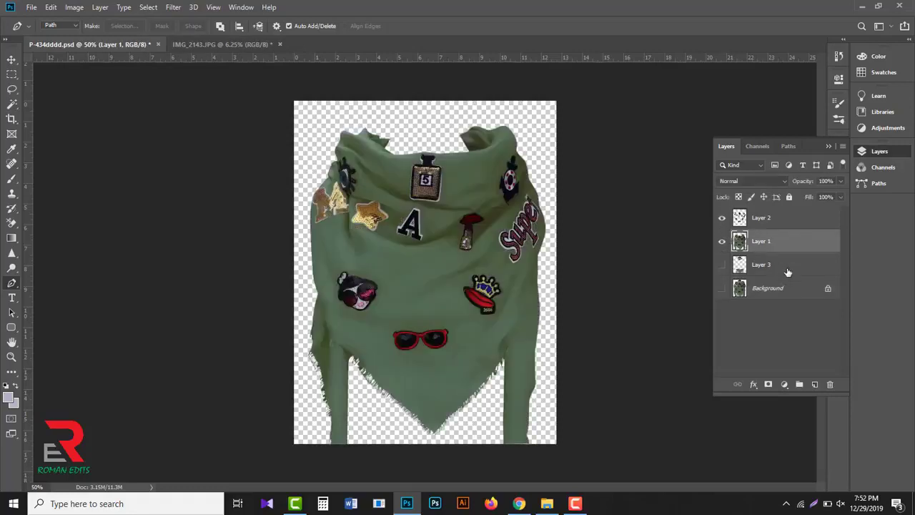
left_click(741, 265)
left_click(722, 266)
left_click(721, 266)
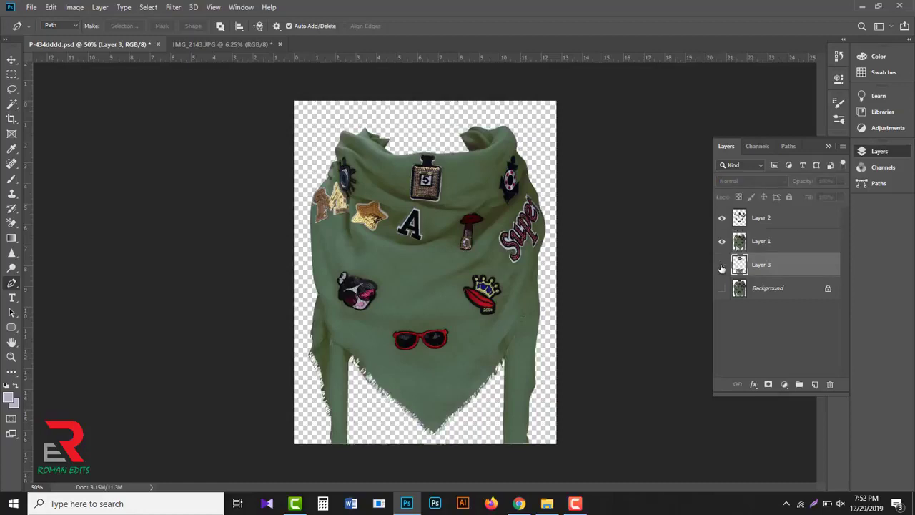
left_click(722, 265)
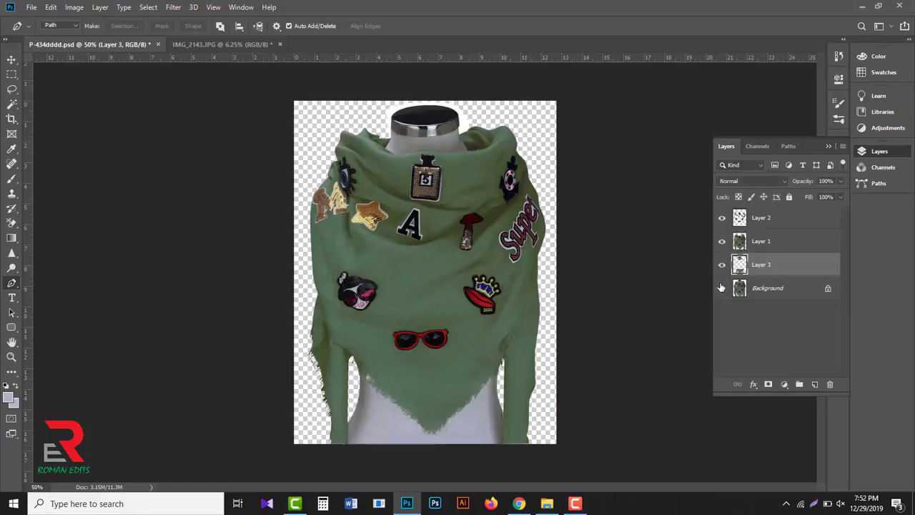
left_click(721, 287)
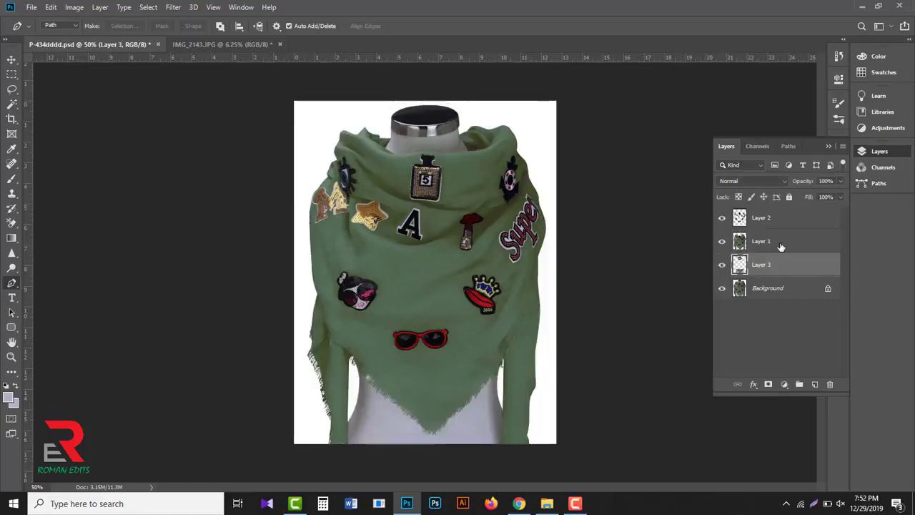
- Add a new layer directly above the Background and fill it with white (ffffff) as the foreground colour
left_click(786, 293)
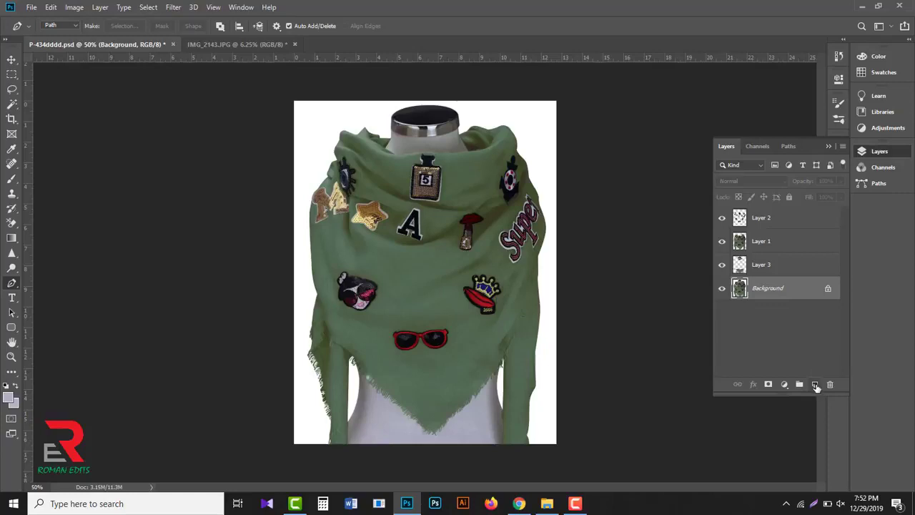
left_click(815, 384)
left_click(10, 397)
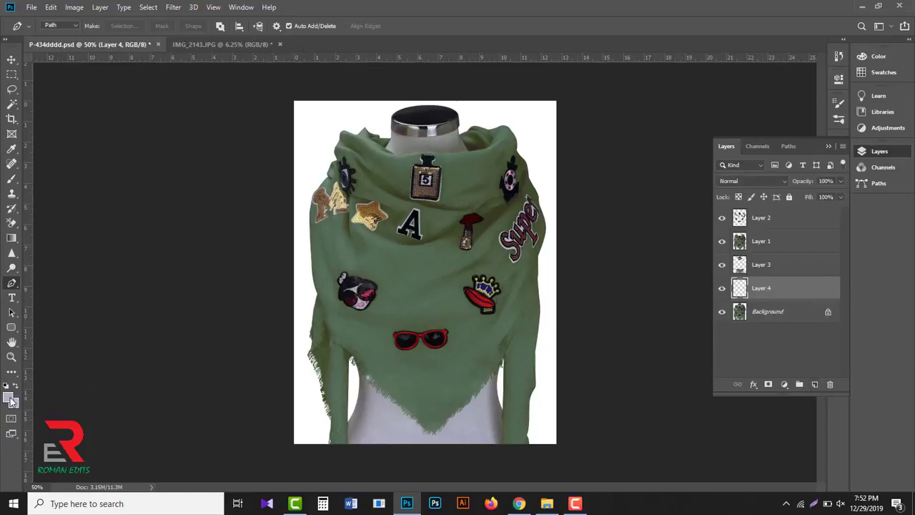
left_click(541, 107)
left_click(527, 93)
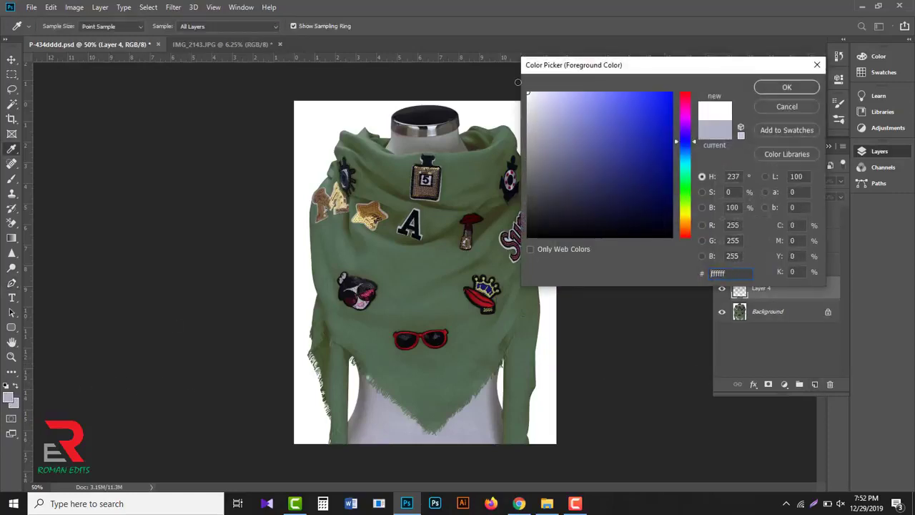
key("Return")
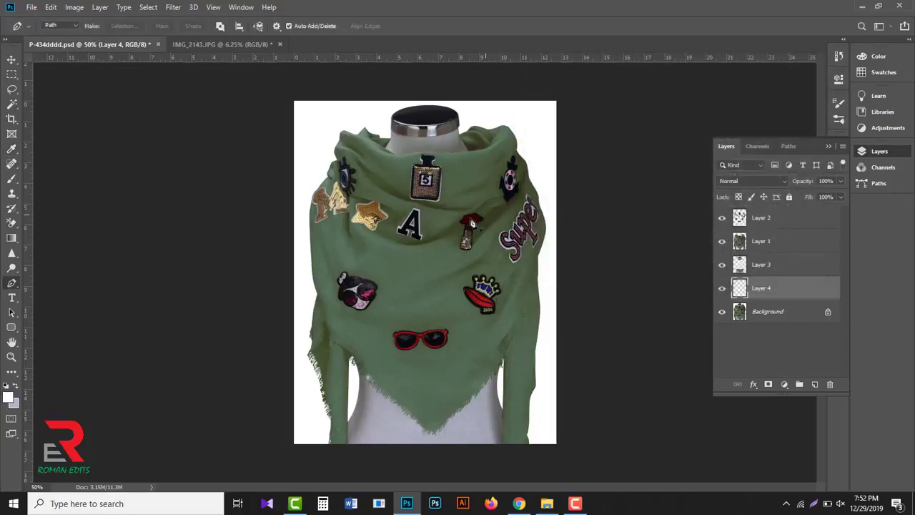
key("alt+BackSpace")
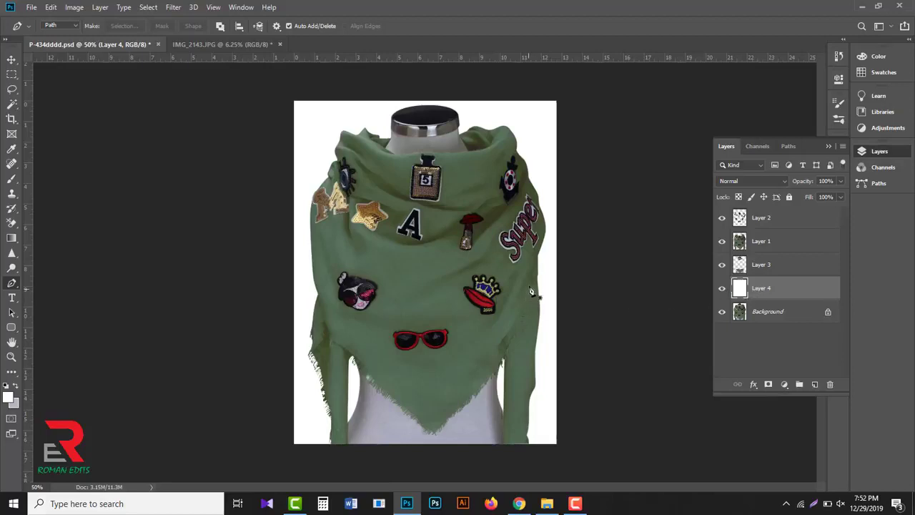
- Switch to IMG_2143.JPG and copy a rectangular marquee selection of plain red fabric from the middle of the scarf
left_click(218, 44)
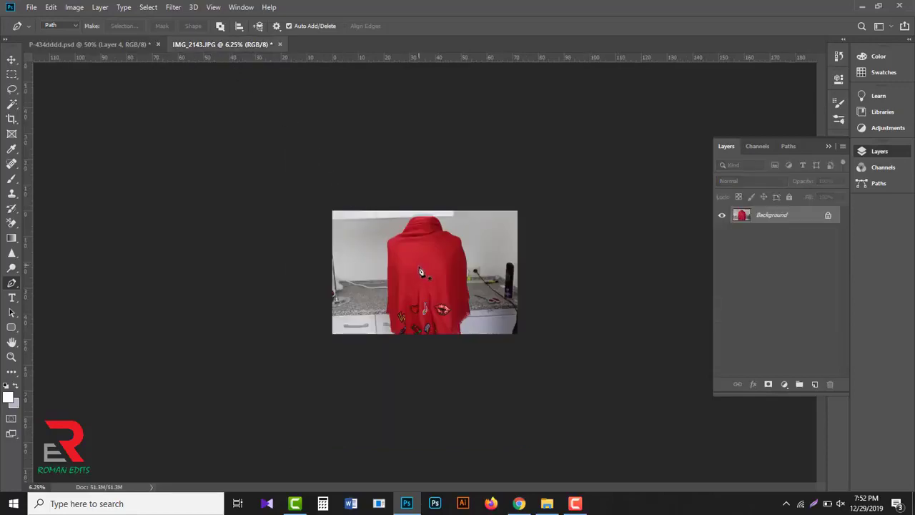
left_click(422, 276, "ctrl")
left_click(431, 277, "ctrl")
left_click(433, 278, "ctrl")
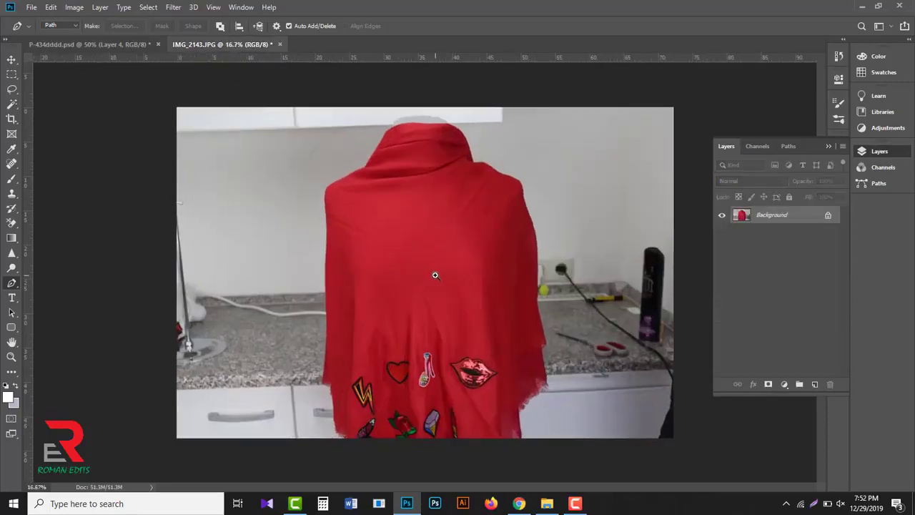
left_click(435, 274, "ctrl")
left_click(442, 263, "ctrl")
left_click(465, 268, "ctrl")
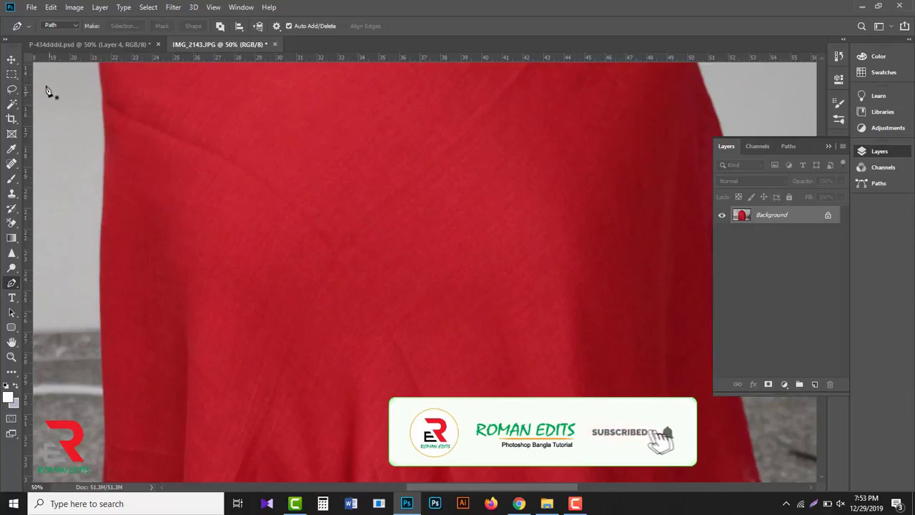
left_click(12, 74)
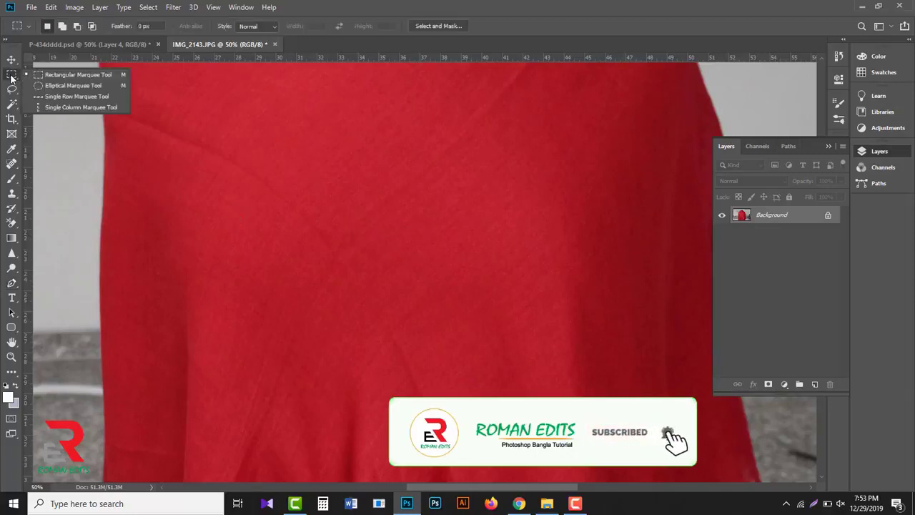
left_click(76, 74)
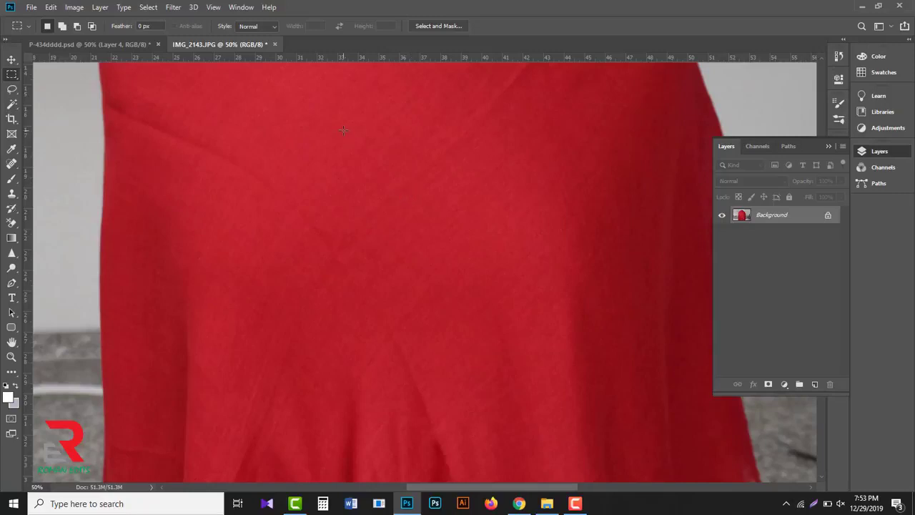
left_click_drag(347, 121, 528, 268)
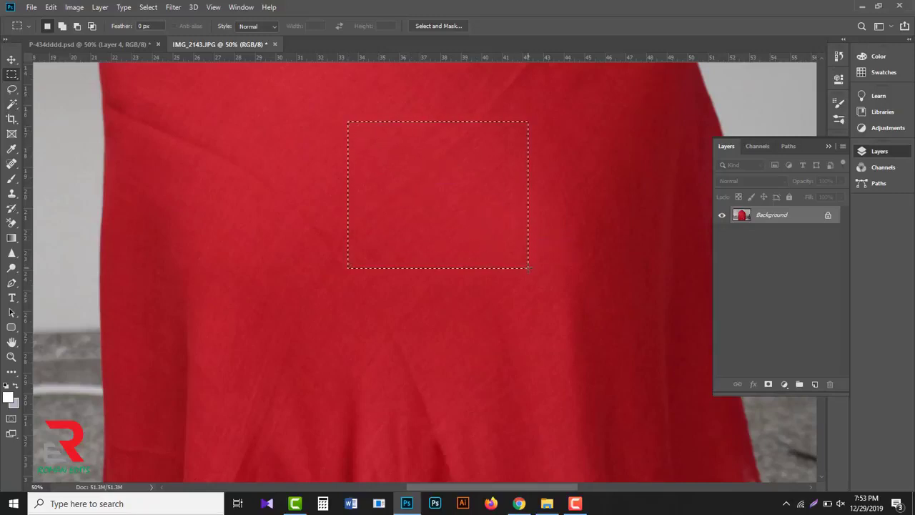
key("ctrl+c")
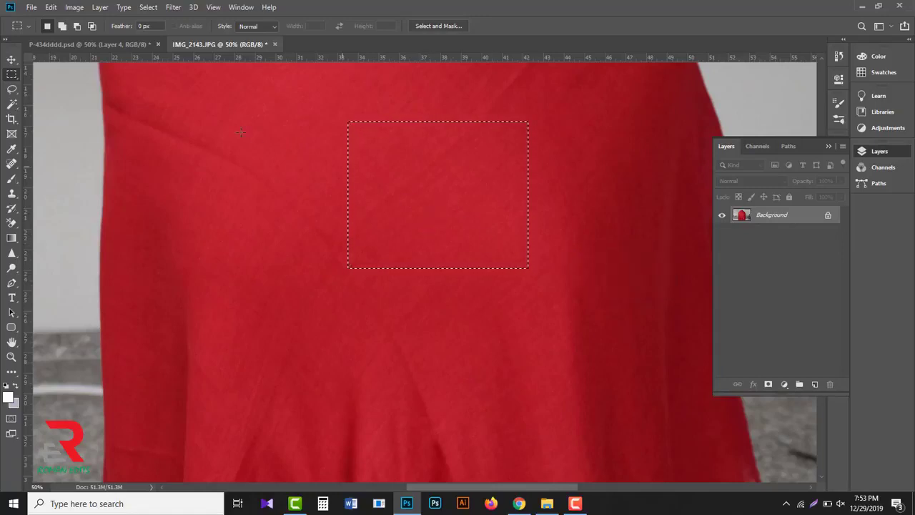
- Paste the copied red fabric into P-434dddd.psd and place its layer directly between the patches layer and the scarf layer
left_click(121, 46)
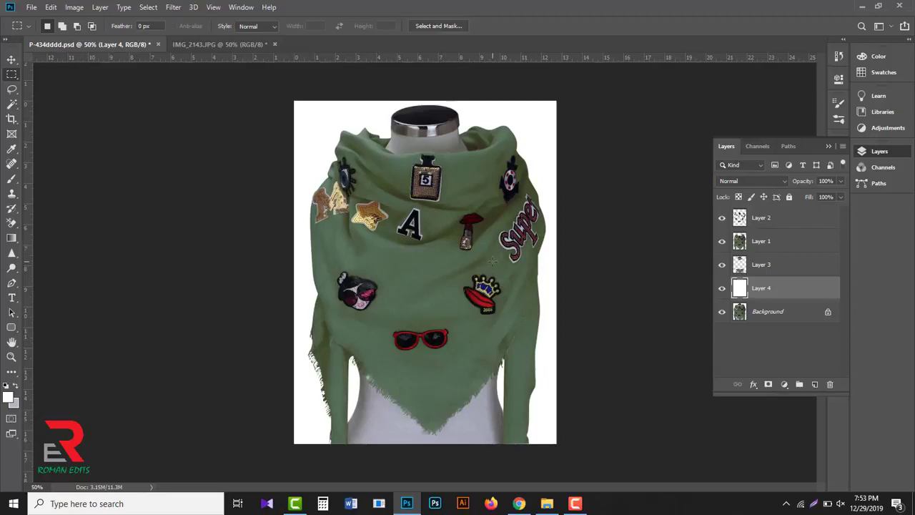
key("ctrl+v")
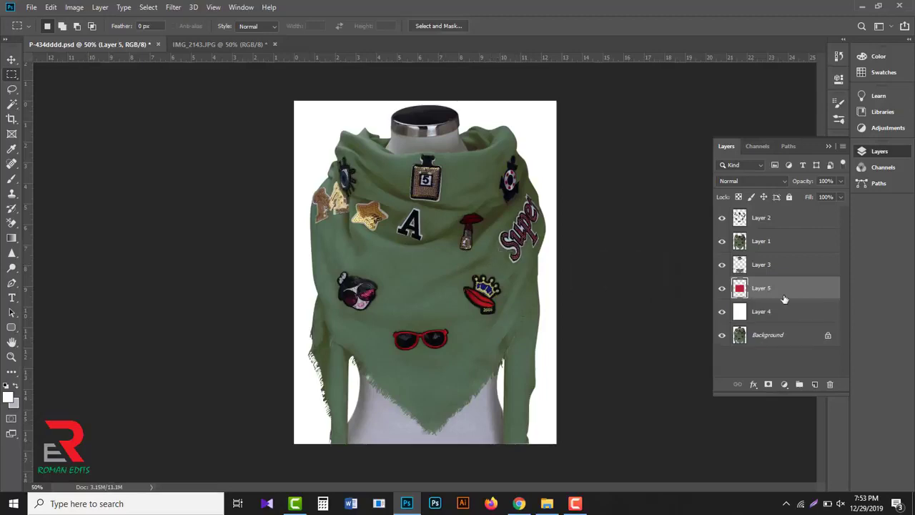
left_click_drag(794, 296, 792, 238)
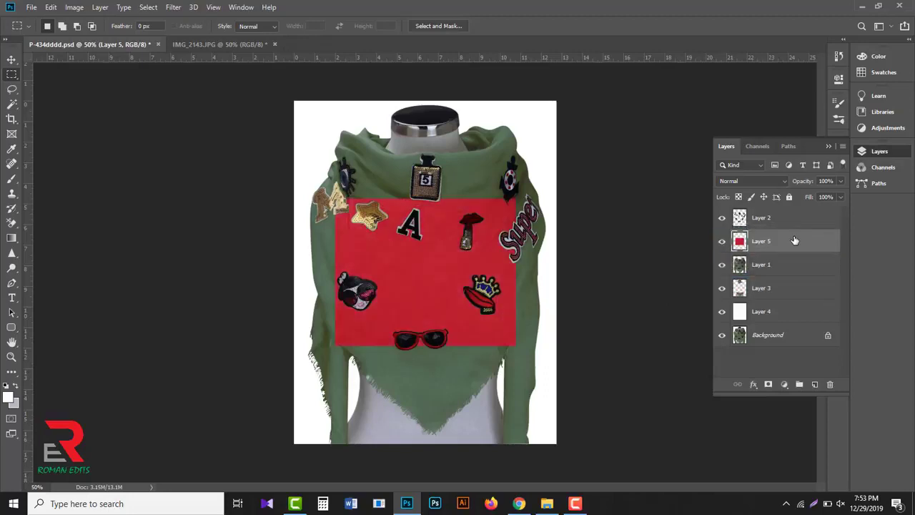
- Move the red fabric sample over the right half of the scarf so the green fabric beside it is exposed for comparison
left_click(452, 272, "ctrl")
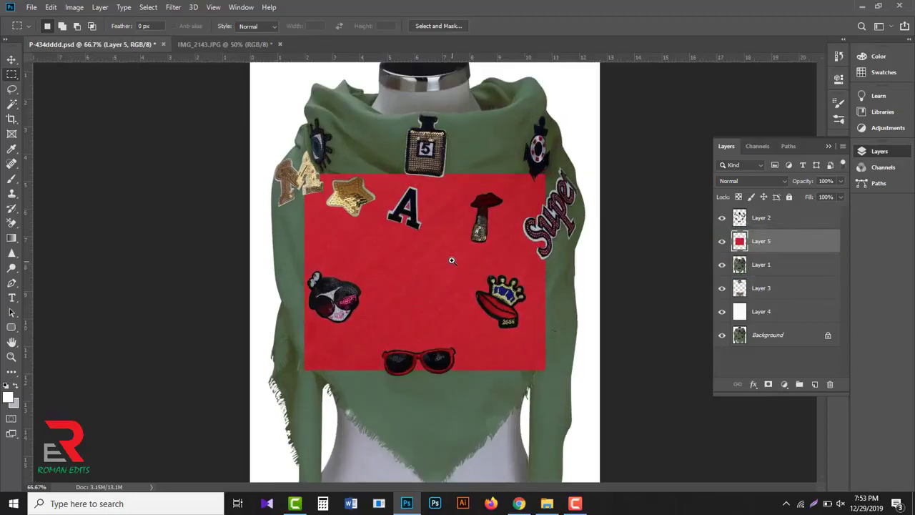
left_click(449, 260, "ctrl")
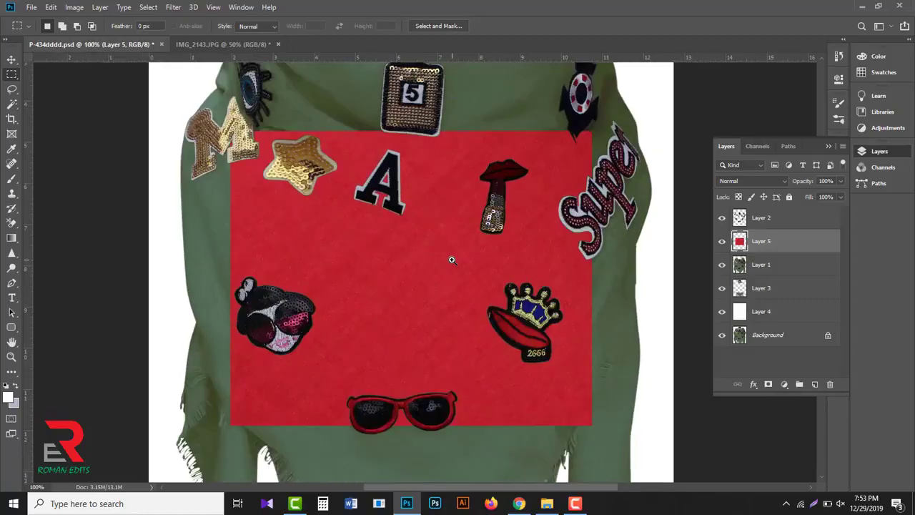
left_click(11, 60)
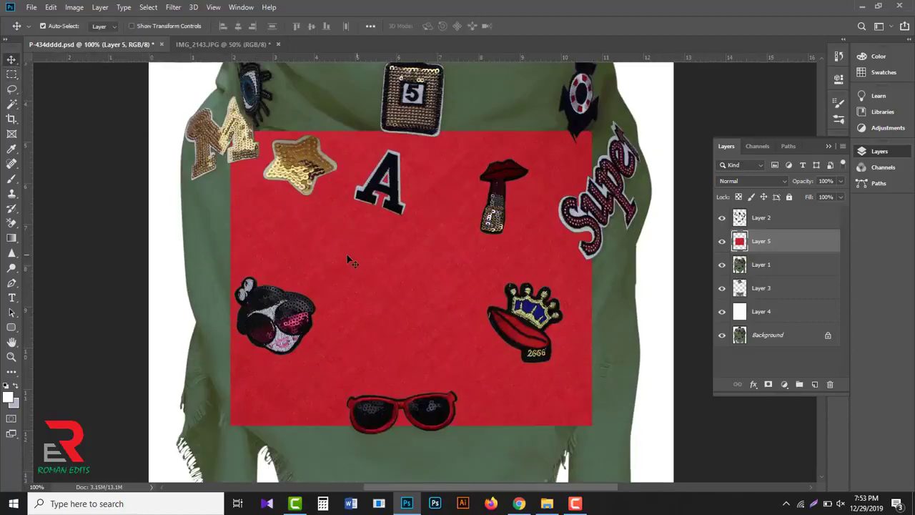
left_click_drag(335, 253, 580, 284)
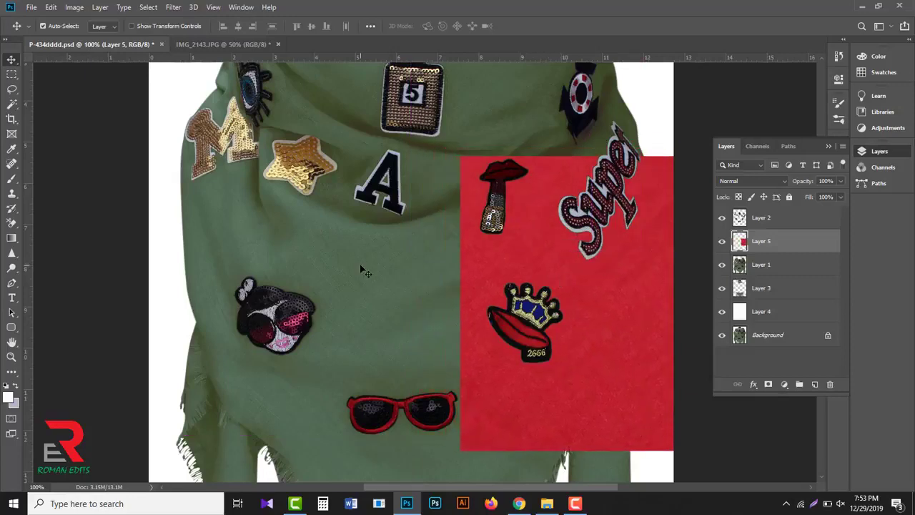
- Begin a Hue/Saturation adjustment on the scarf in Layer 1 with Colorize enabled, hue 7 and saturation 84
left_click(773, 269)
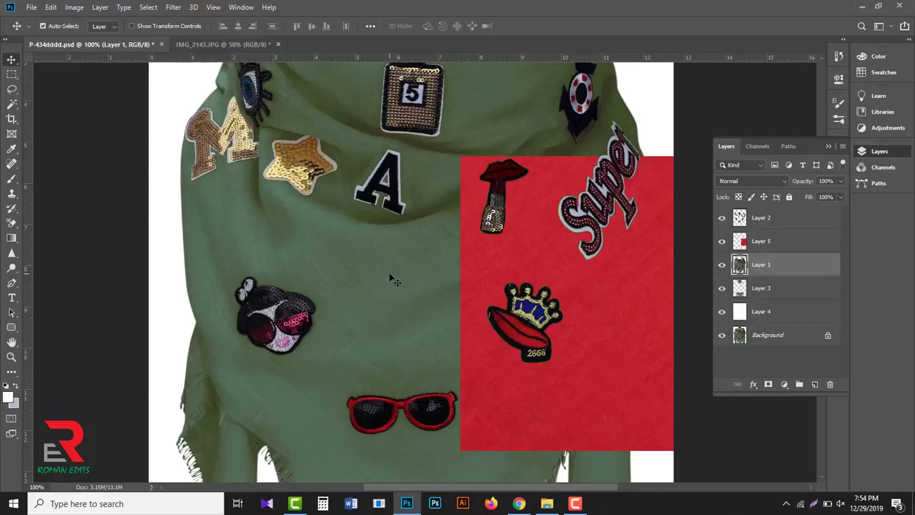
left_click_drag(388, 272, 388, 273)
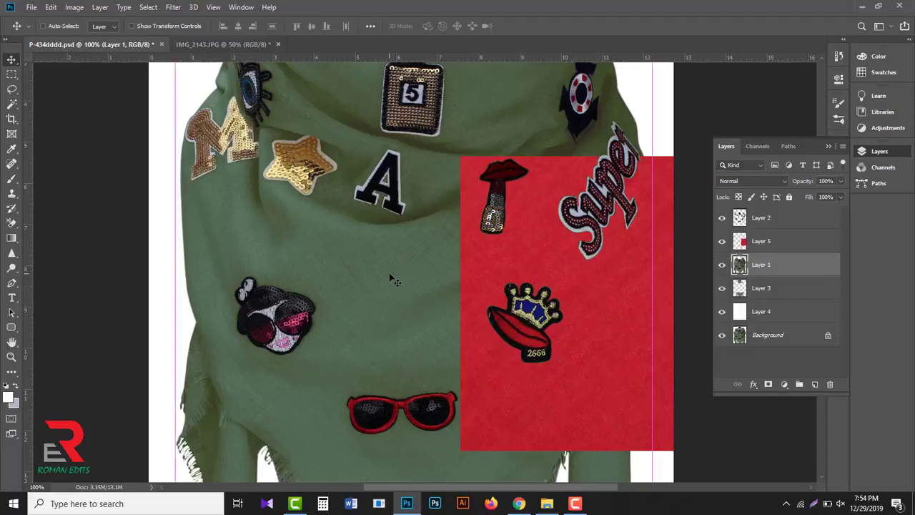
key("ctrl+u")
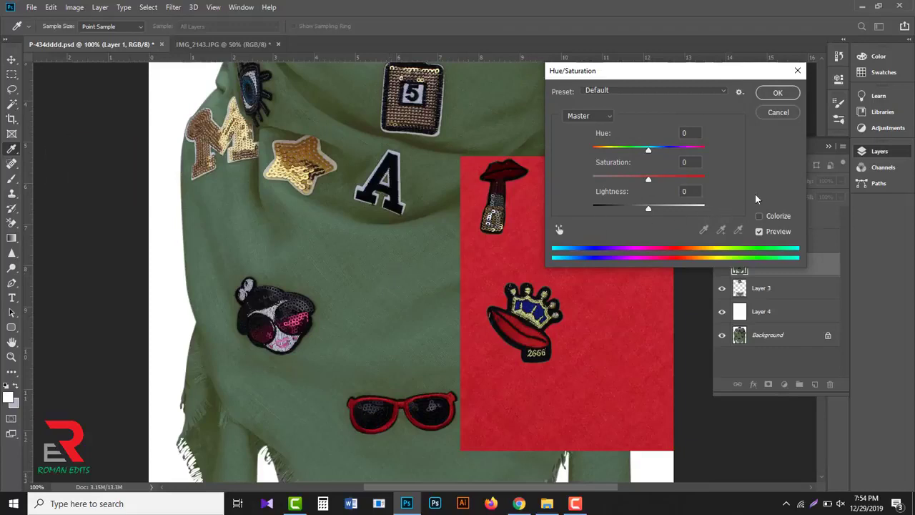
left_click(759, 218)
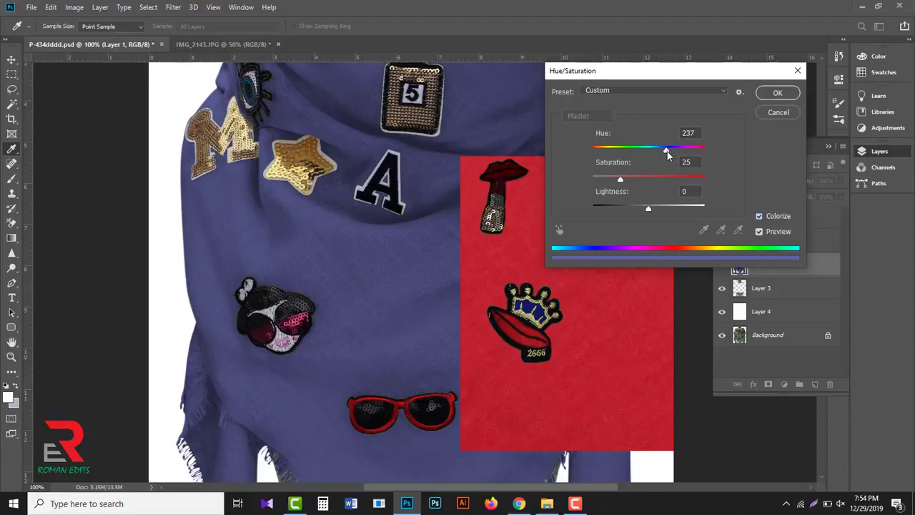
left_click_drag(666, 152, 685, 184)
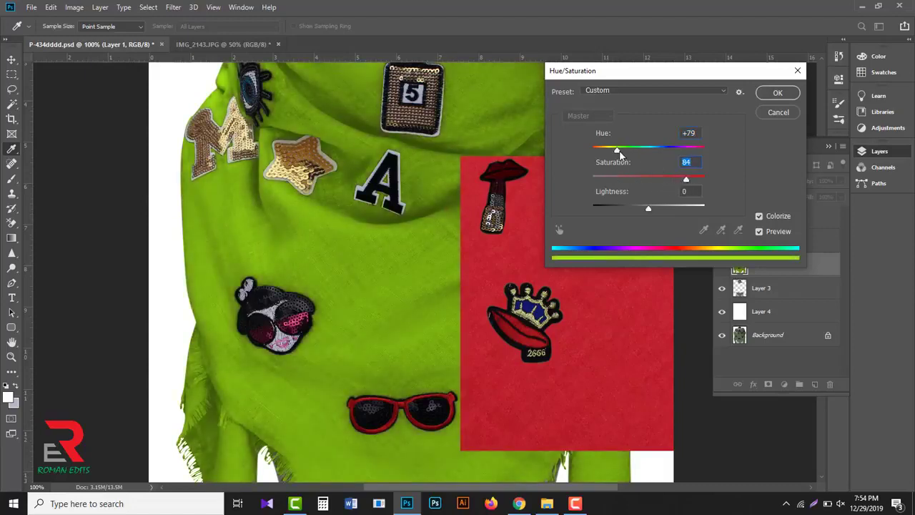
left_click_drag(619, 154, 595, 154)
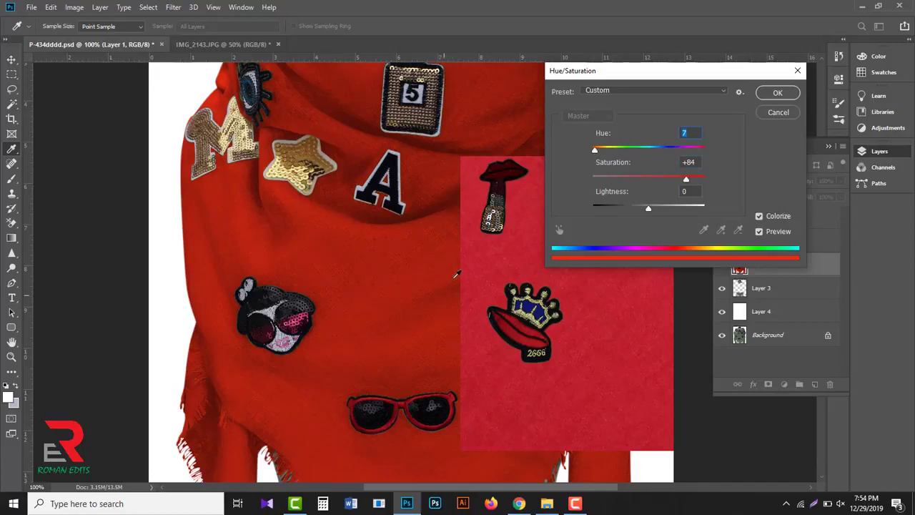
- Refine the scarf's colorizing to hue 0 and saturation 70 against the fabric sample and apply it
scroll(451, 275, "up", 1)
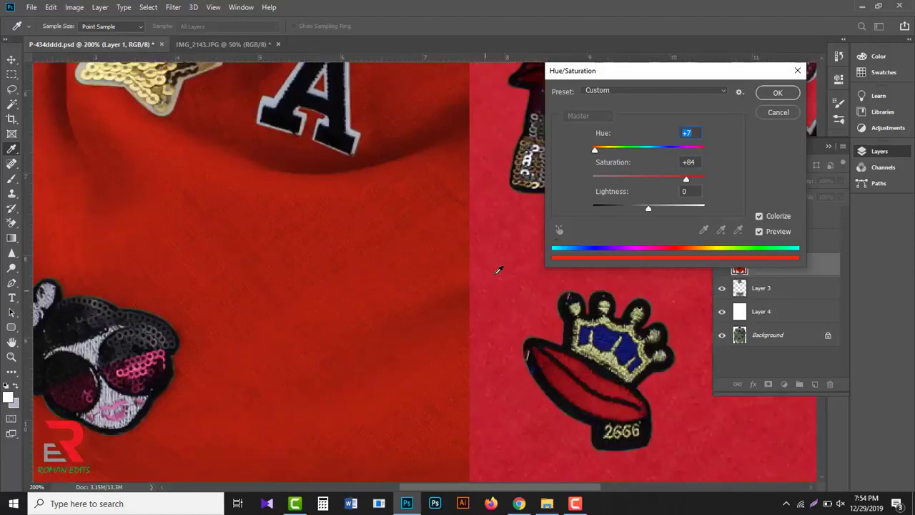
left_click_drag(594, 150, 593, 150)
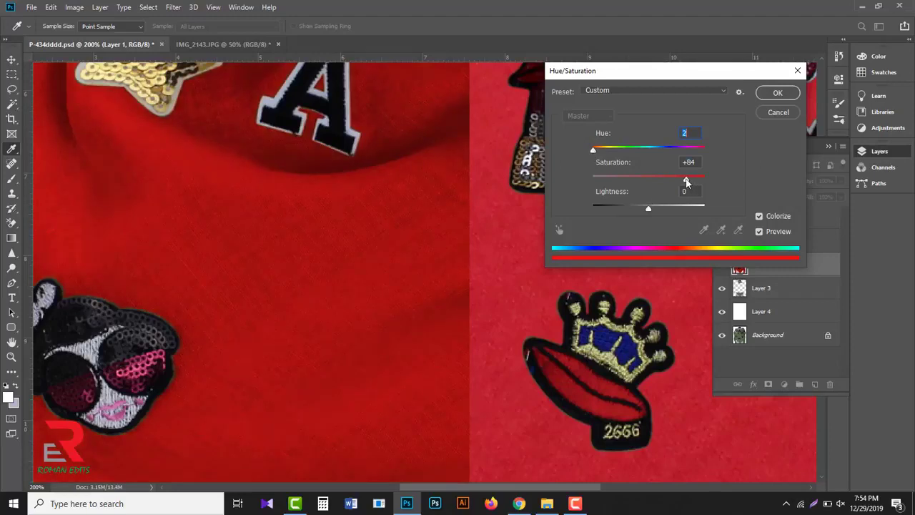
mouse_move(686, 182)
left_mouse_down()
mouse_move(702, 183)
mouse_move(665, 182)
mouse_move(673, 183)
left_mouse_up()
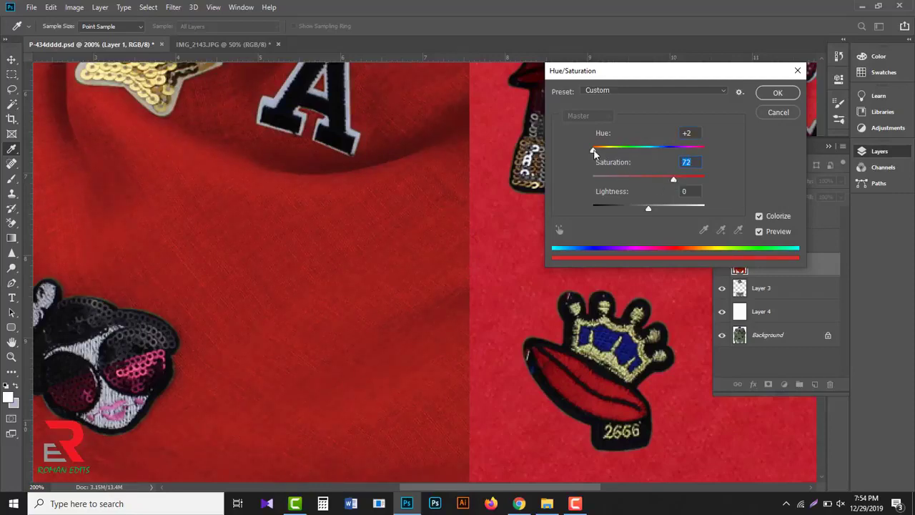
mouse_move(594, 151)
left_mouse_down()
mouse_move(708, 161)
mouse_move(591, 154)
left_mouse_up()
left_click_drag(673, 182, 672, 182)
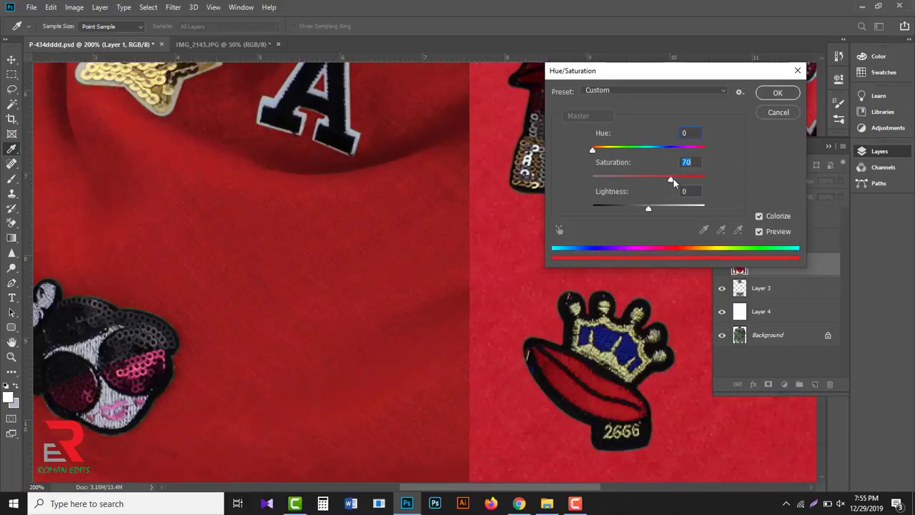
left_click(777, 94)
- Apply a second Hue/Saturation adjustment to the scarf layer with hue -12, saturation +34 and lightness +5
key("v")
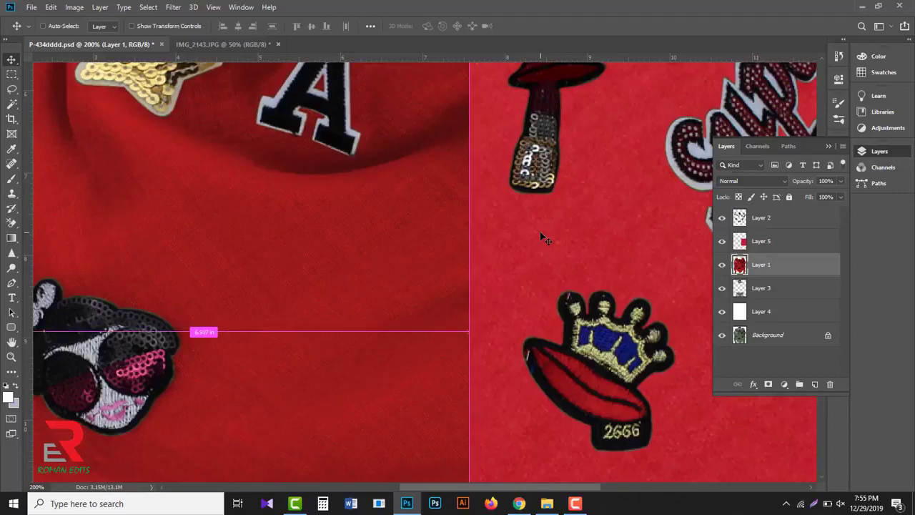
key("ctrl+u")
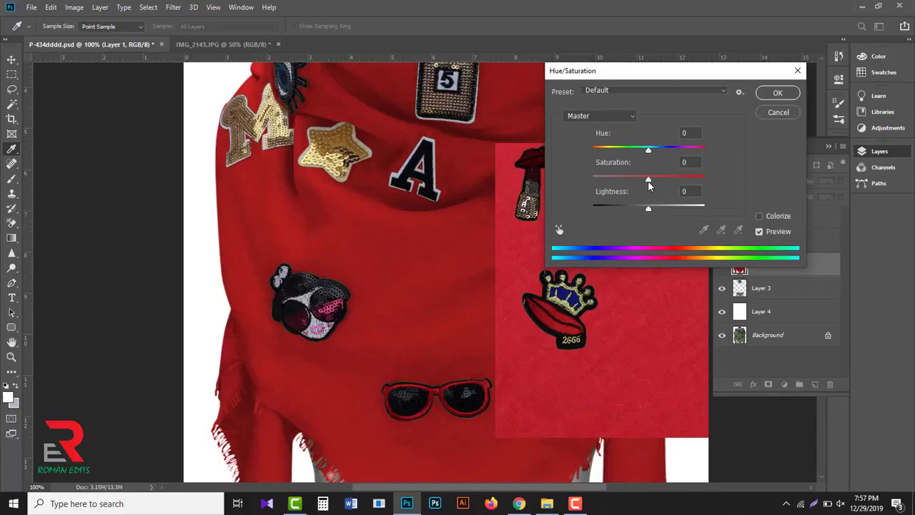
left_click_drag(648, 179, 671, 182)
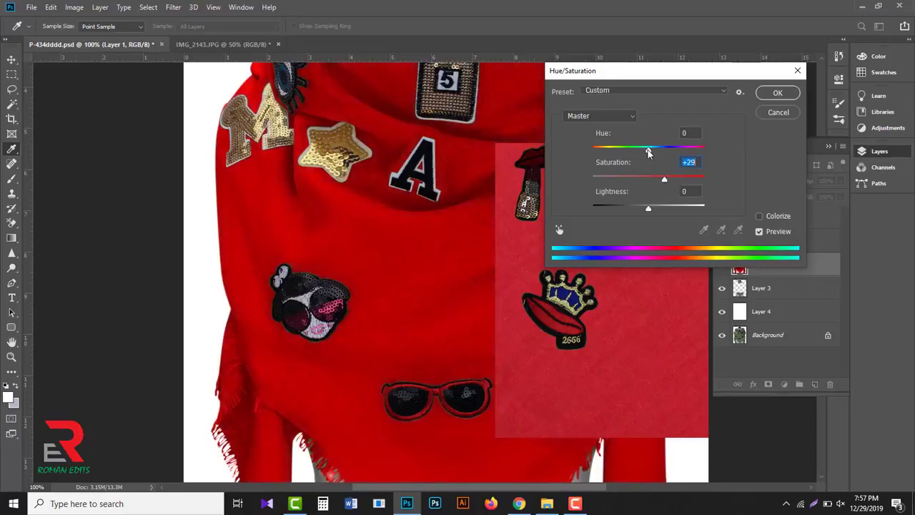
left_click_drag(647, 150, 641, 154)
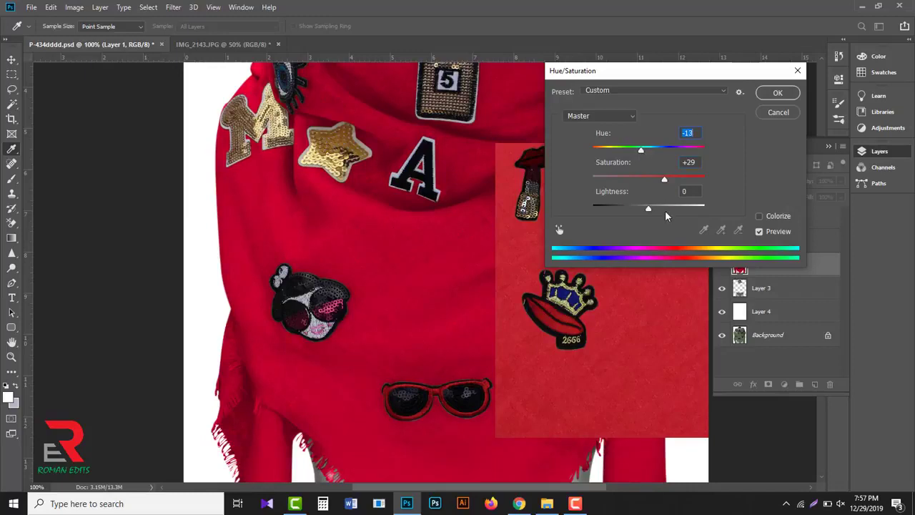
left_click_drag(648, 208, 651, 213)
left_click_drag(665, 179, 669, 185)
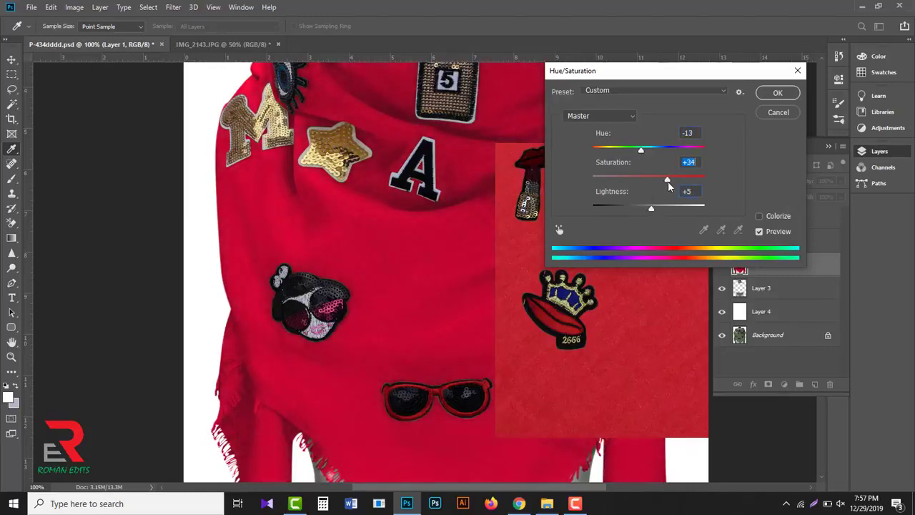
left_click(642, 155)
left_click_drag(644, 152, 643, 152)
left_click(770, 98)
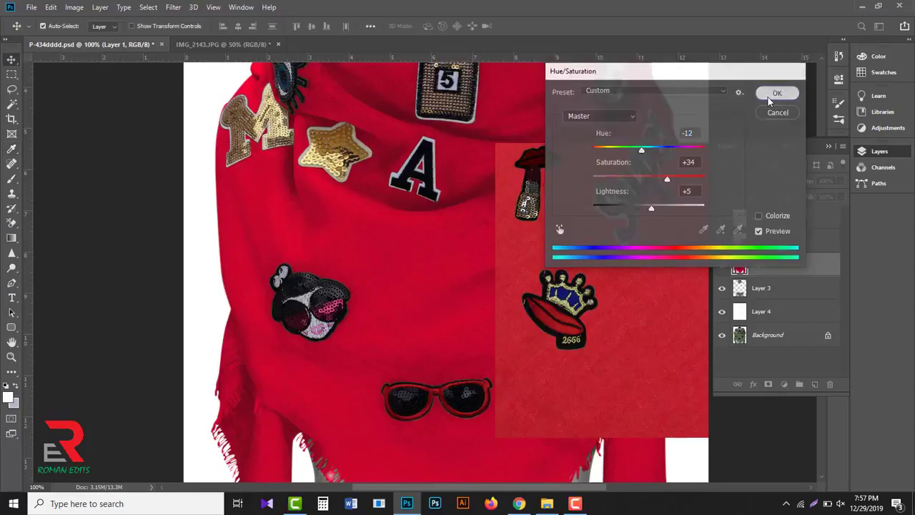
- Apply Selective Color to the scarf's Neutrals with cyan -17, magenta -1, yellow +16 and black -9 percent
left_click(74, 7)
mouse_move(112, 44)
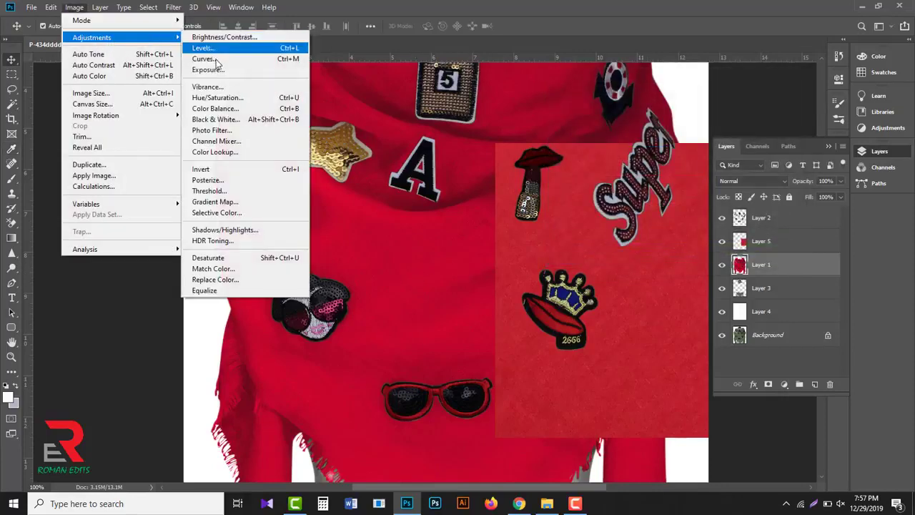
left_click(223, 215)
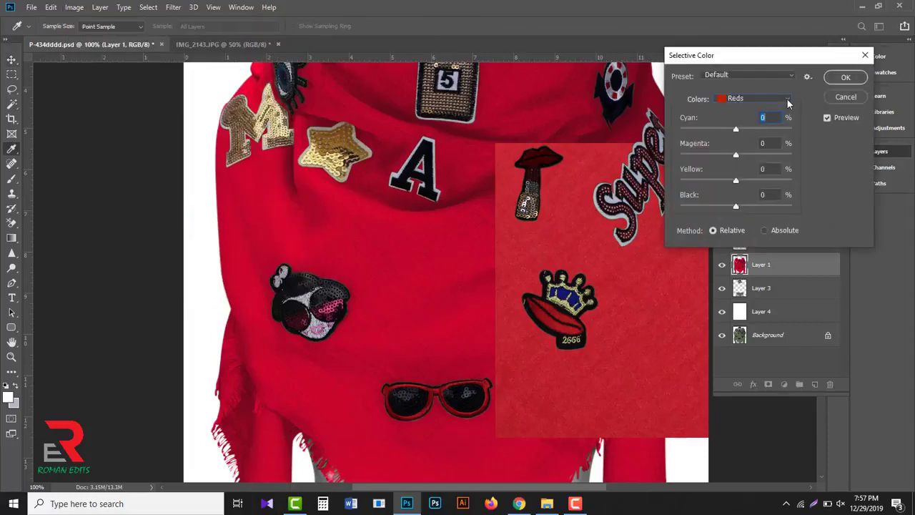
left_click(788, 102)
left_click(747, 185)
left_click(733, 183)
left_click_drag(739, 179, 726, 132)
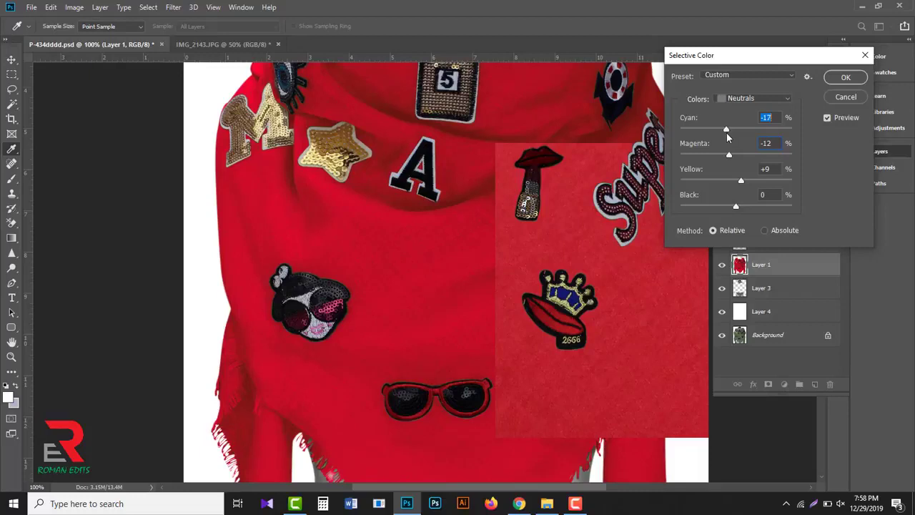
left_click_drag(735, 206, 727, 136)
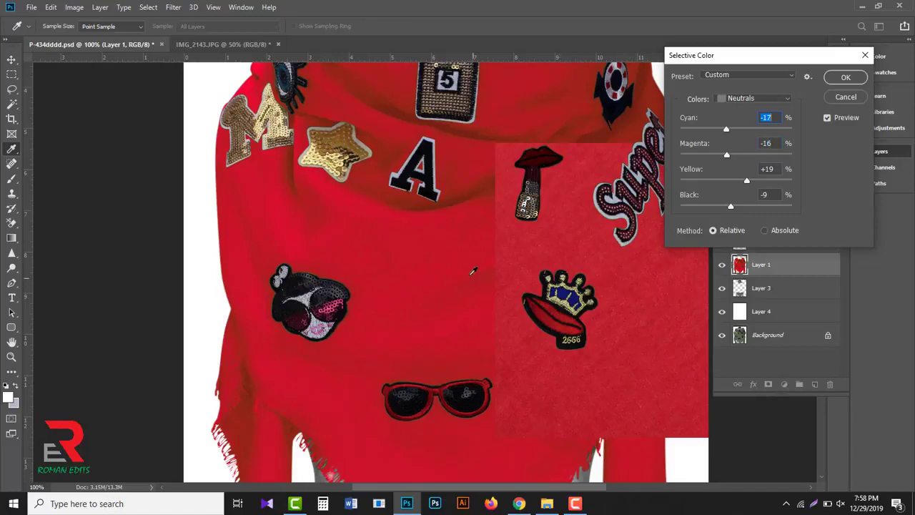
left_click_drag(728, 158, 745, 185)
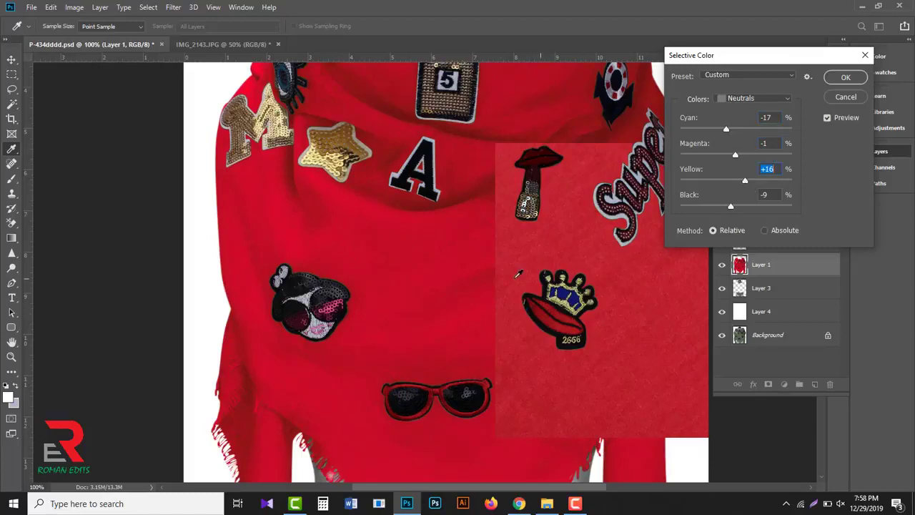
left_click(845, 78)
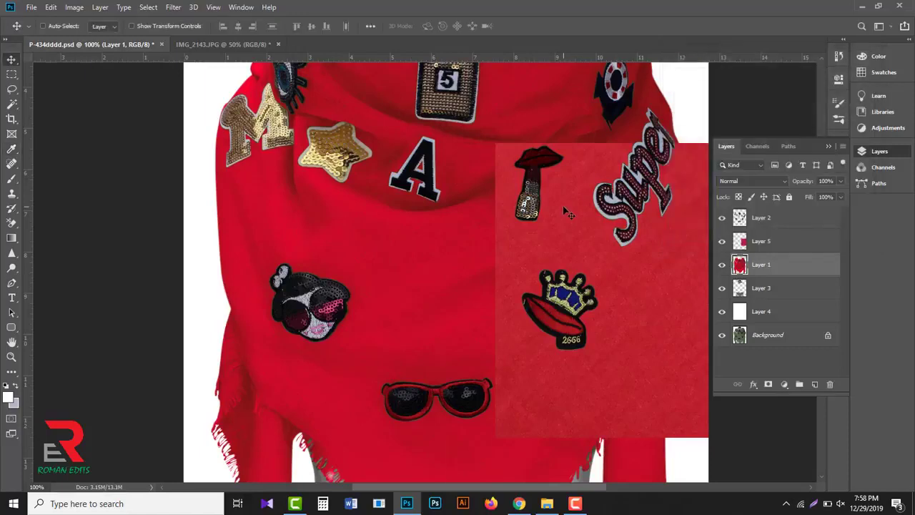
- Delete the red fabric sample's Layer 5
left_click(557, 230, "ctrl+alt")
left_click(558, 230, "ctrl+alt")
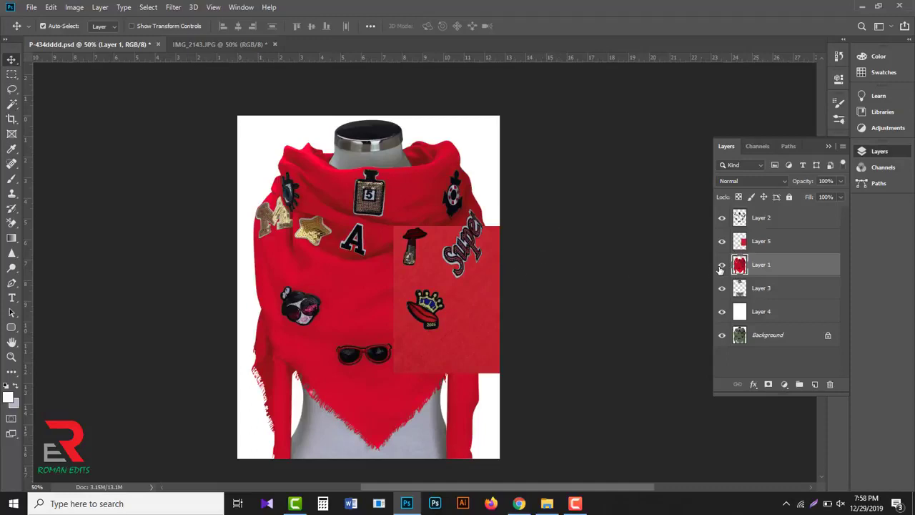
left_click_drag(770, 245, 829, 384)
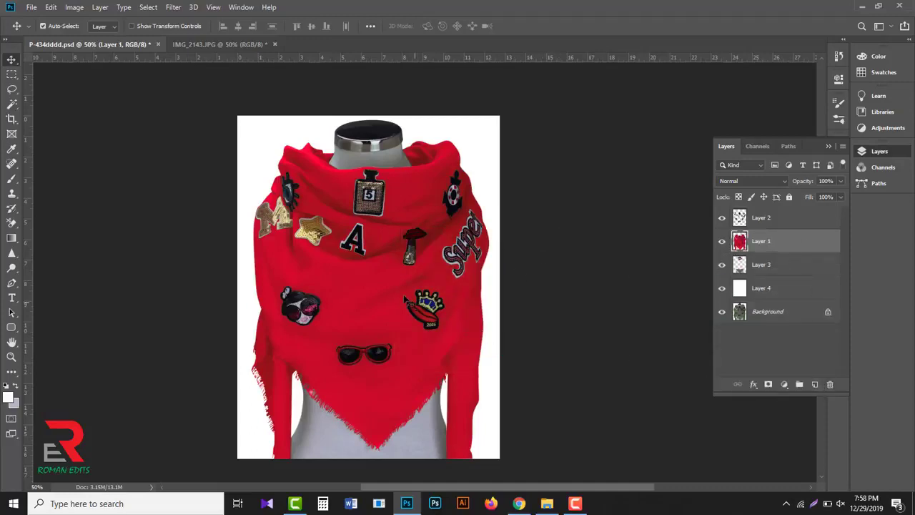
- Apply a Brightness/Contrast adjustment to the scarf layer with brightness 18 and contrast 19
scroll(354, 264, "up", 1)
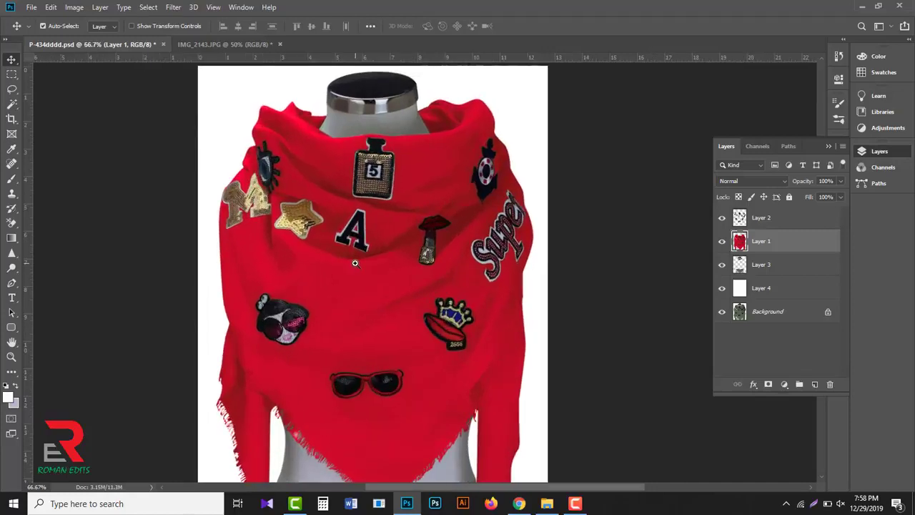
left_click(77, 9)
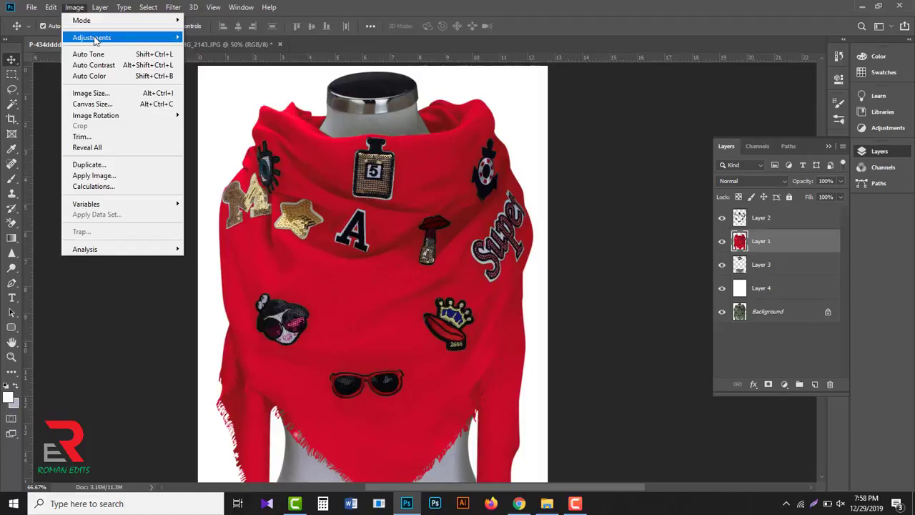
mouse_move(100, 39)
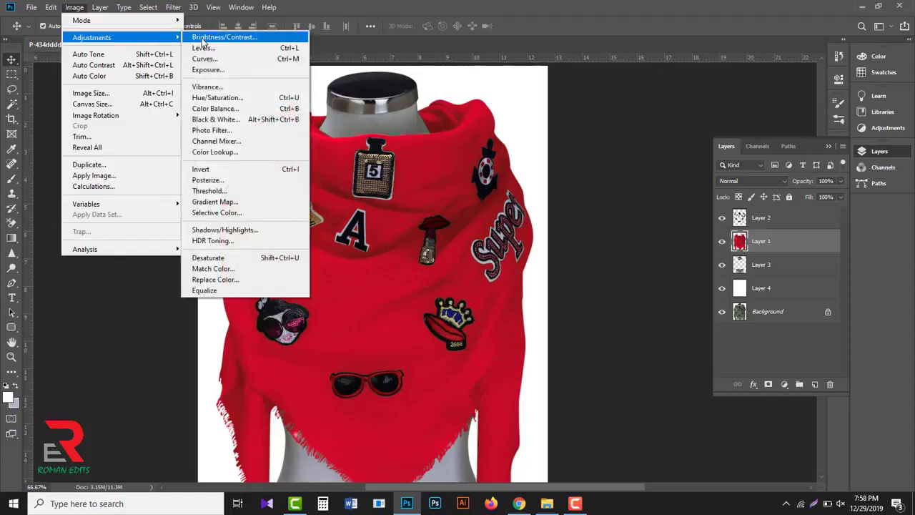
left_click(202, 41)
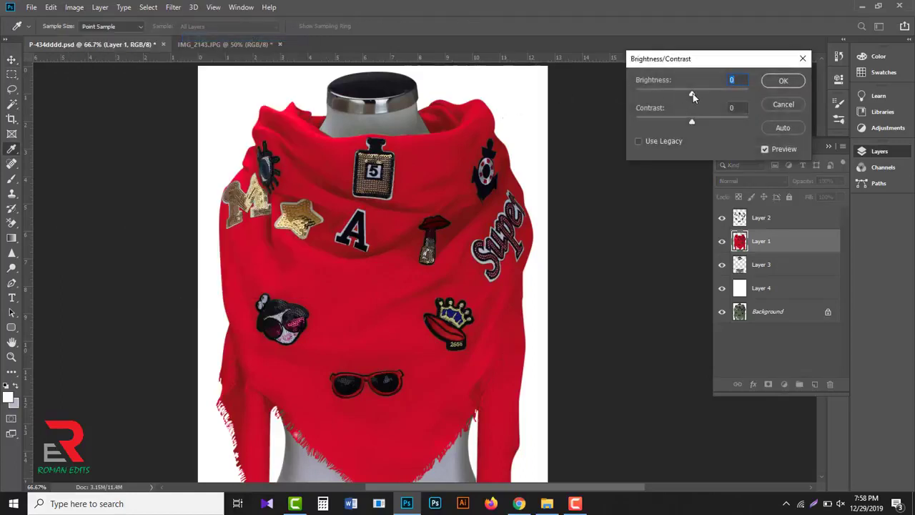
left_click_drag(693, 92, 699, 94)
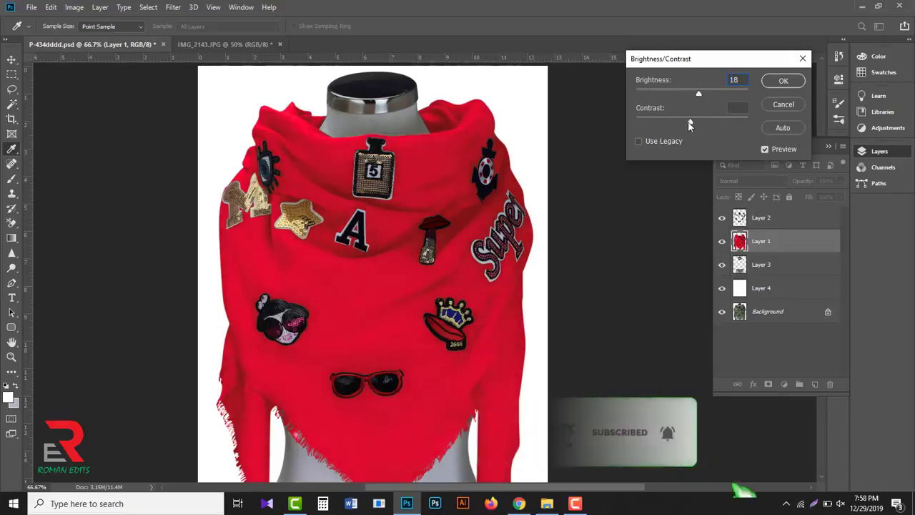
left_click_drag(690, 124, 703, 124)
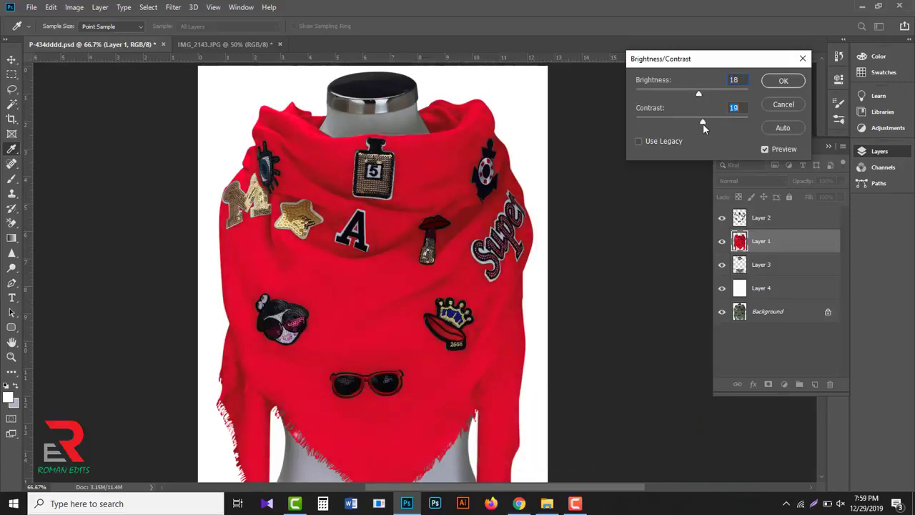
left_click(764, 149)
left_click(782, 82)
- Sharpen the scarf layer with Unsharp Mask at amount 91%, radius 8.2 pixels and threshold 0
left_click(359, 293, "ctrl")
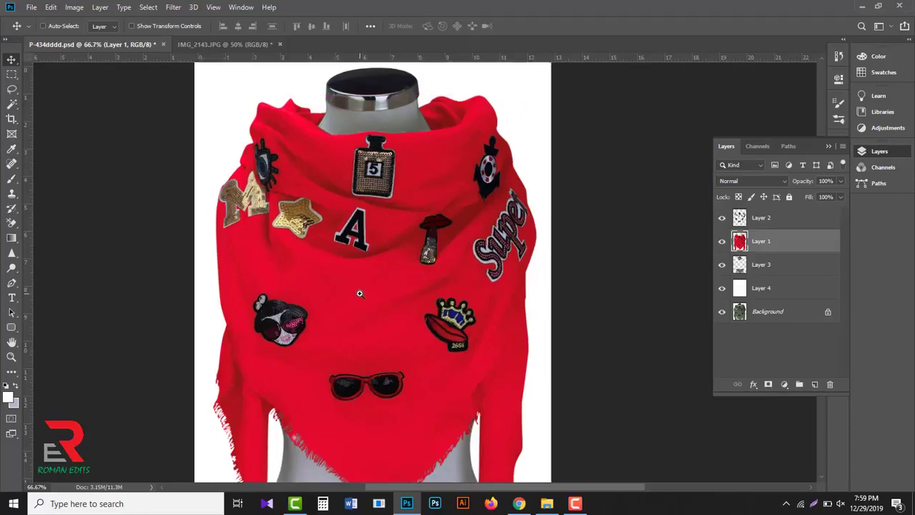
left_click(358, 309, "ctrl")
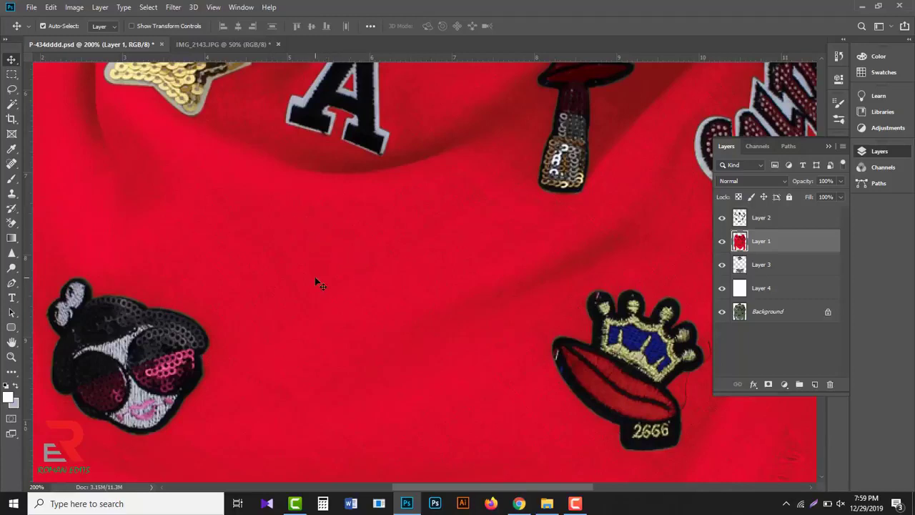
left_click(173, 7)
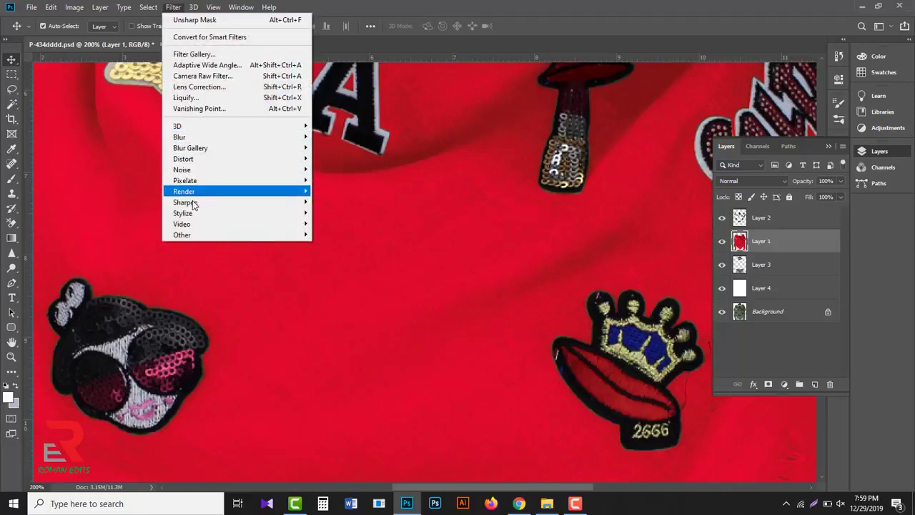
mouse_move(193, 204)
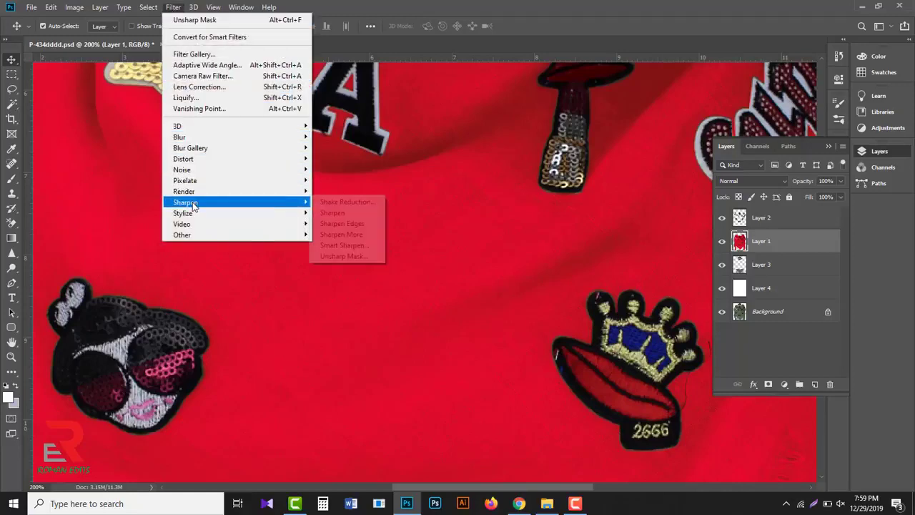
left_click(337, 257)
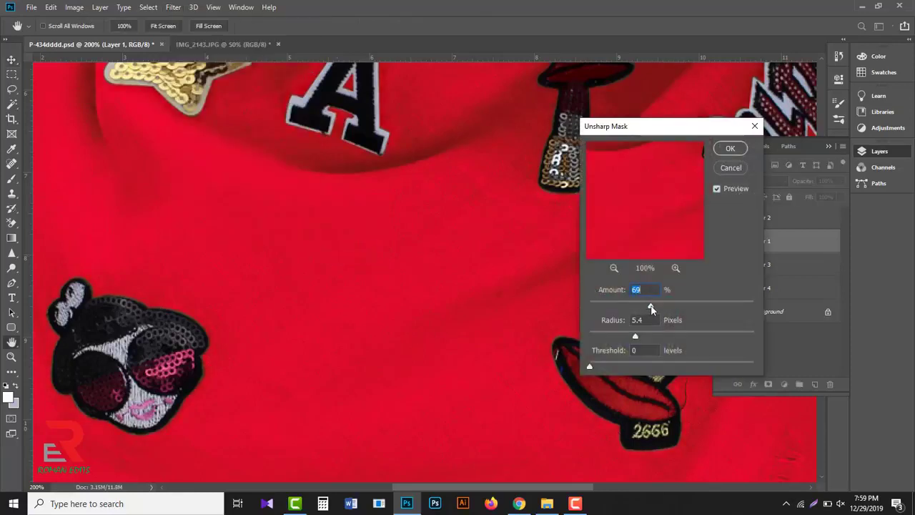
left_click_drag(652, 309, 672, 308)
left_click_drag(638, 335, 647, 339)
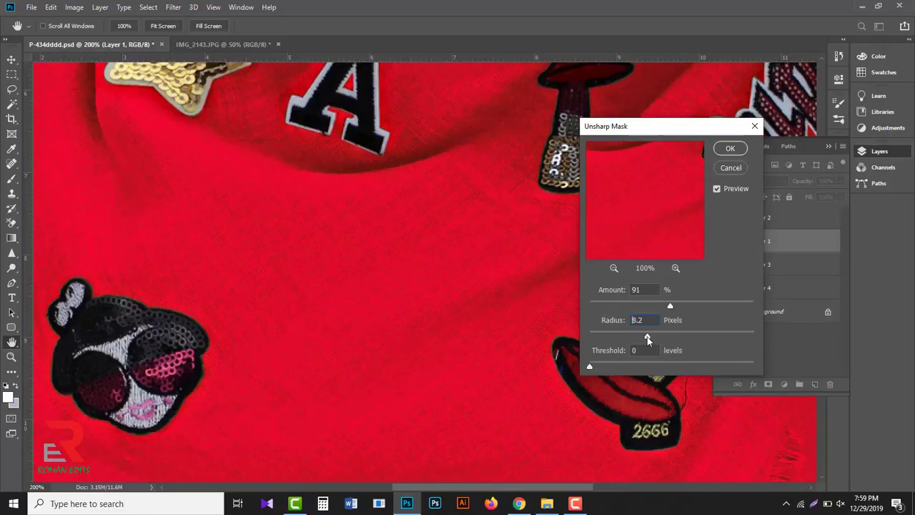
left_click(717, 187)
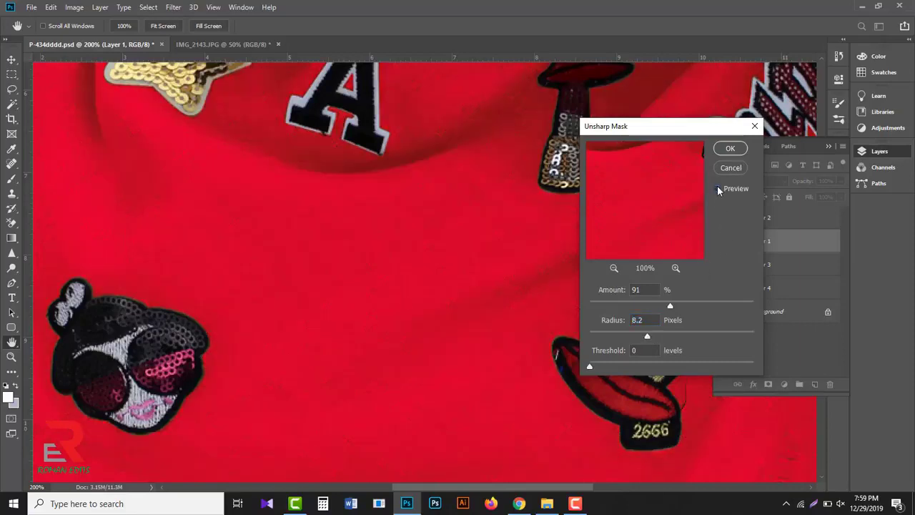
left_click(717, 186)
left_click(724, 149)
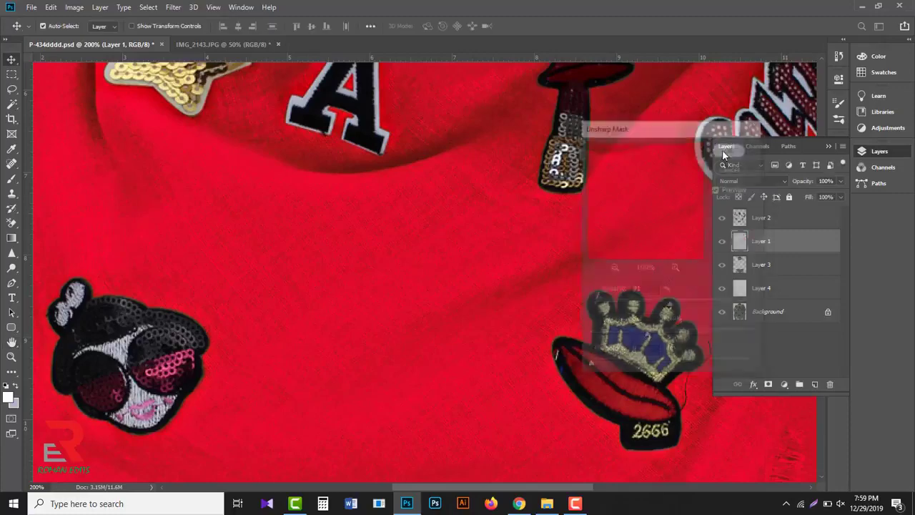
- Inspect the whole scarf and the whitish spot on its lower fringe, comparing it with Layer 1 hidden and shown
key("ctrl+alt+space")
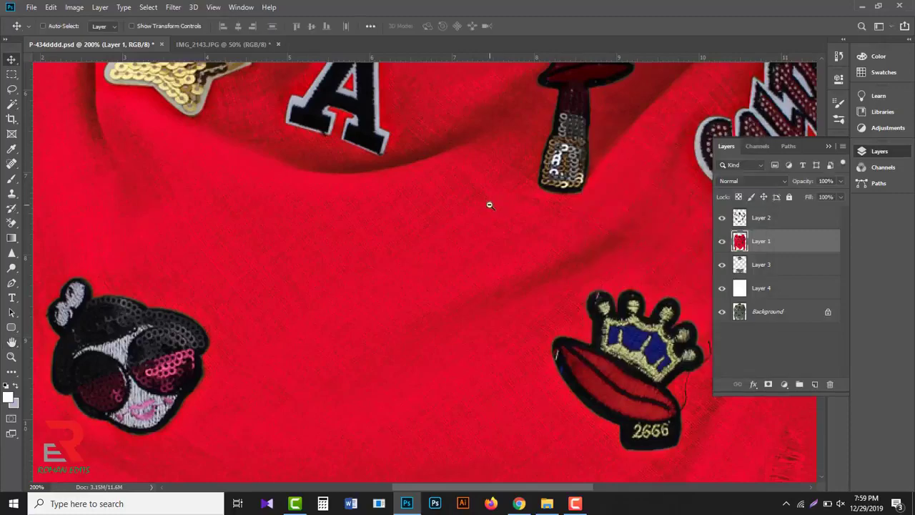
left_click(489, 205)
left_click(489, 206)
left_click(488, 205)
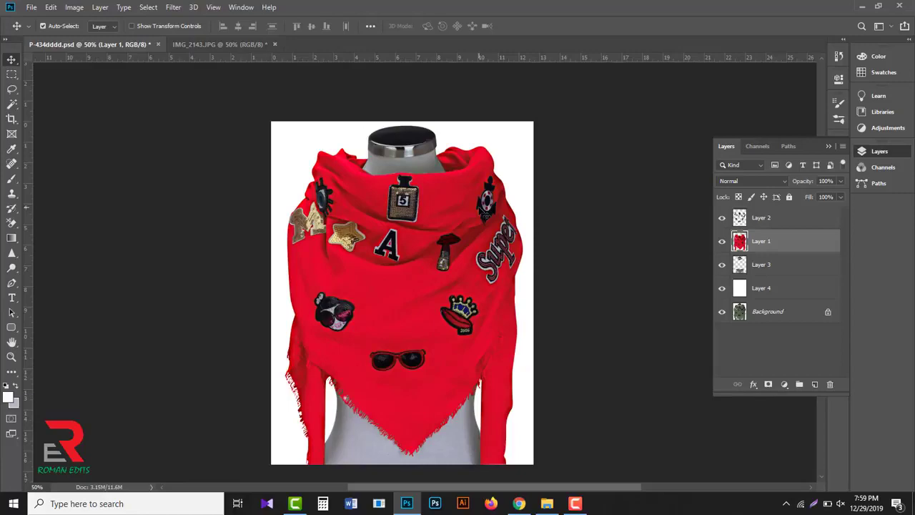
key("ctrl+space")
left_click(386, 406)
left_click(386, 406)
left_click(386, 406)
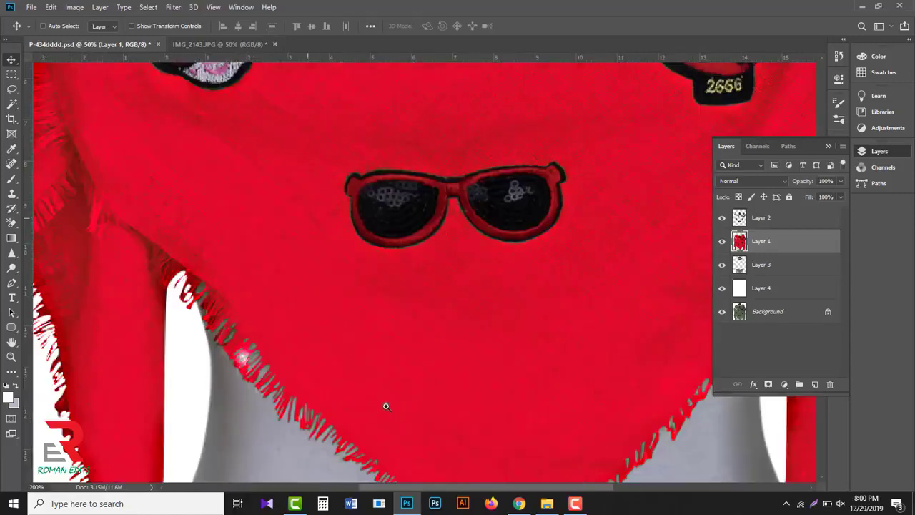
left_click(266, 360)
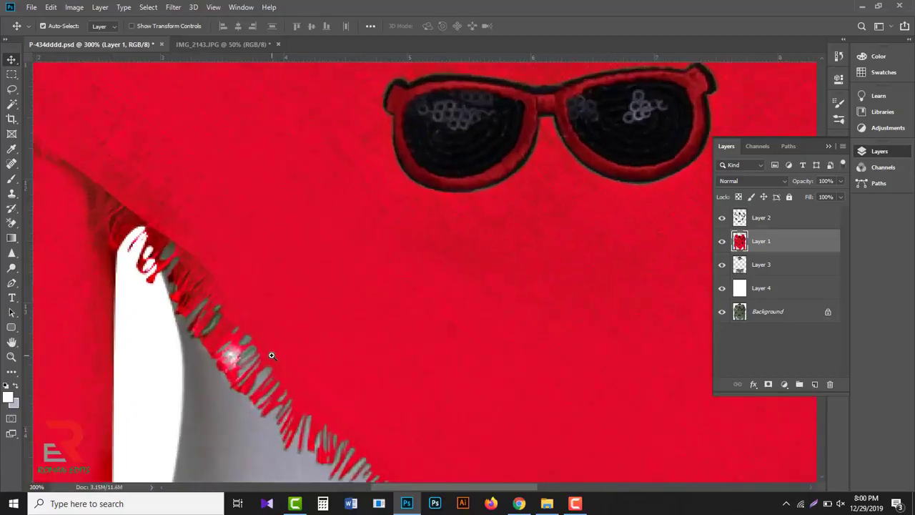
left_click(721, 242)
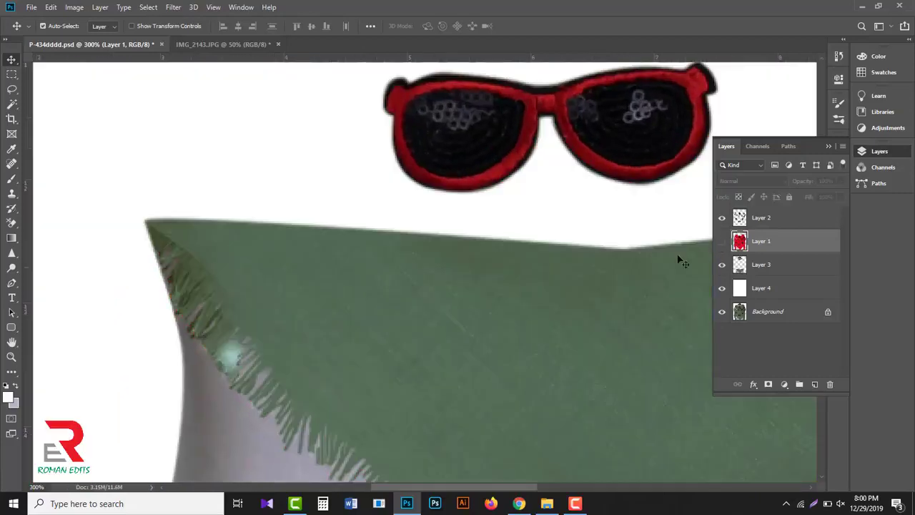
left_click(229, 386)
left_click(229, 385)
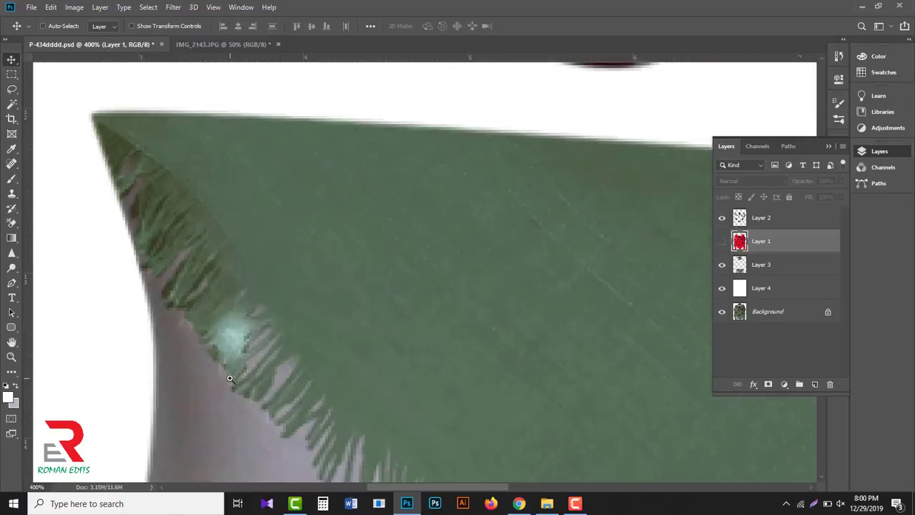
left_click(721, 242)
left_click(722, 243)
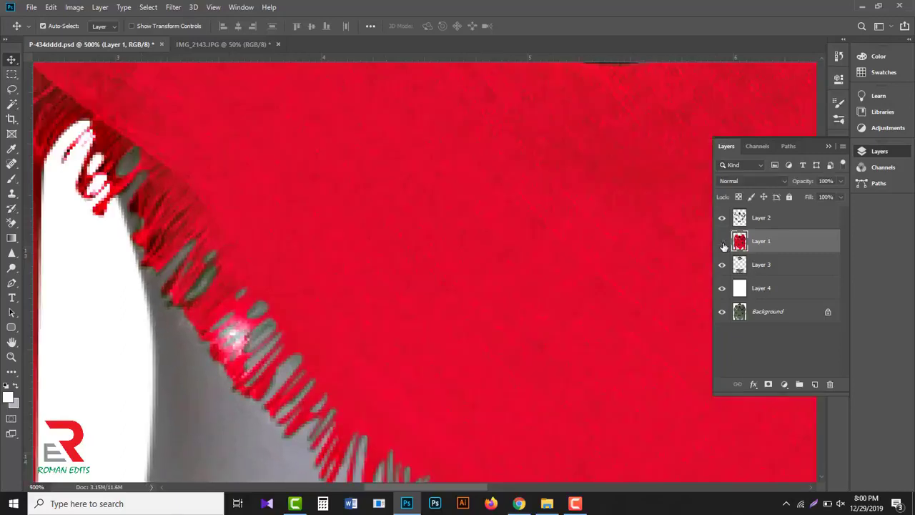
left_click(722, 243)
left_click(721, 242)
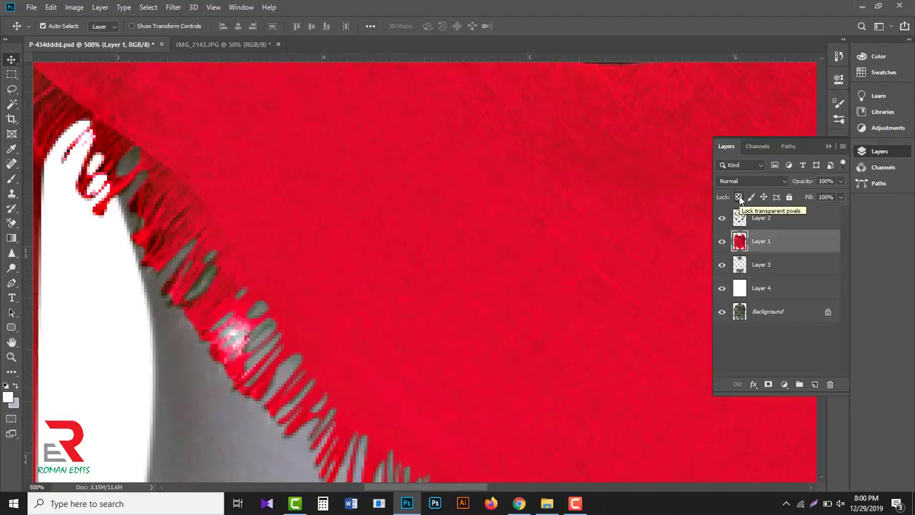
- Lock the transparent pixels of Layer 1 and reduce the brush size to about 16 px for retouching the fringe
left_click(739, 198)
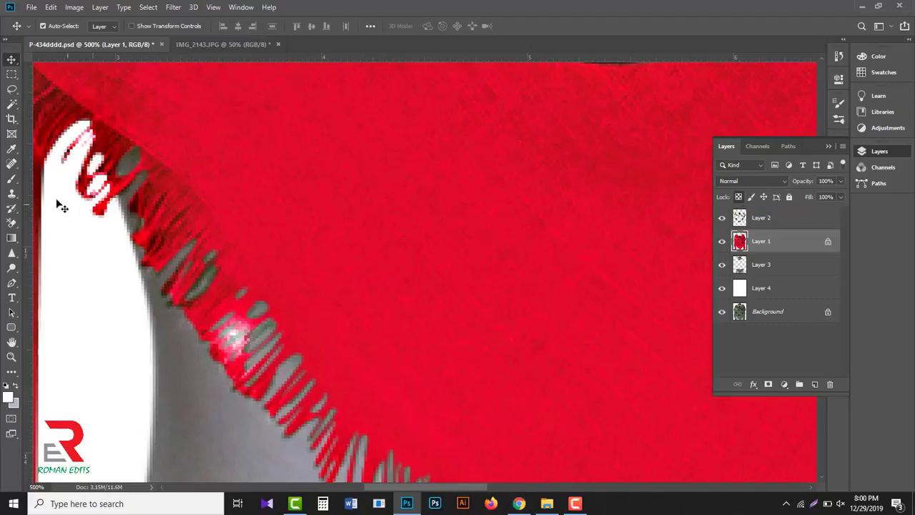
left_click_drag(11, 178, 70, 183)
key("bracketleft")
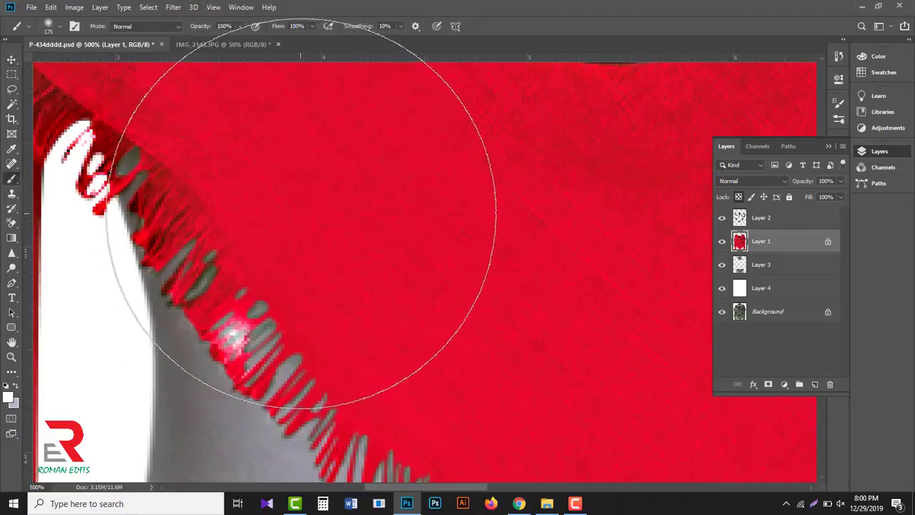
key("bracketleft")
key("bracketleft")
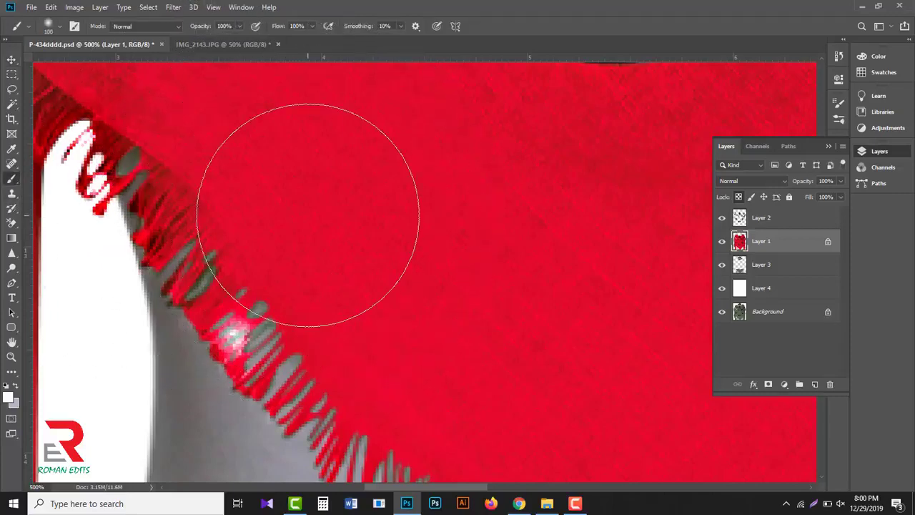
left_click(60, 27)
left_click_drag(98, 63, 71, 63)
- Sample the scarf's red and paint it over the whitish spot on the lower fringe
left_click(245, 215)
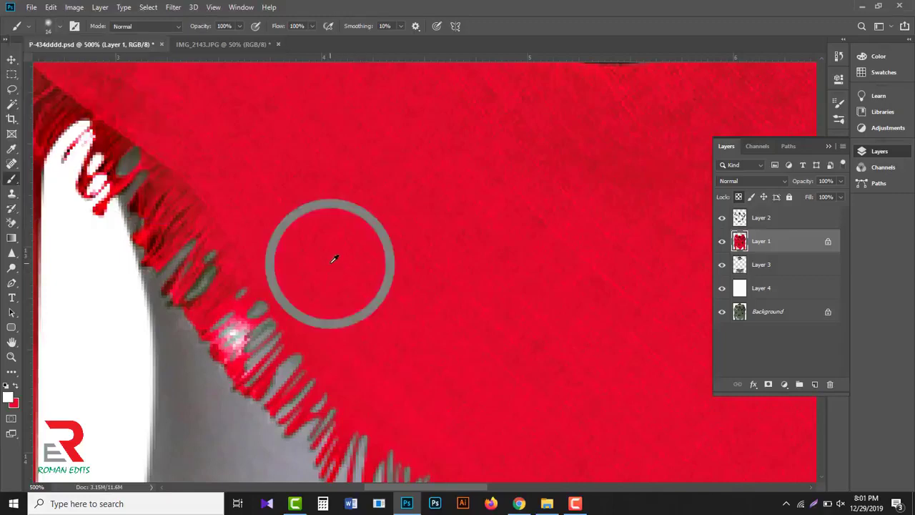
mouse_move(259, 323)
left_mouse_down()
mouse_move(231, 326)
mouse_move(236, 338)
mouse_move(241, 331)
left_mouse_up()
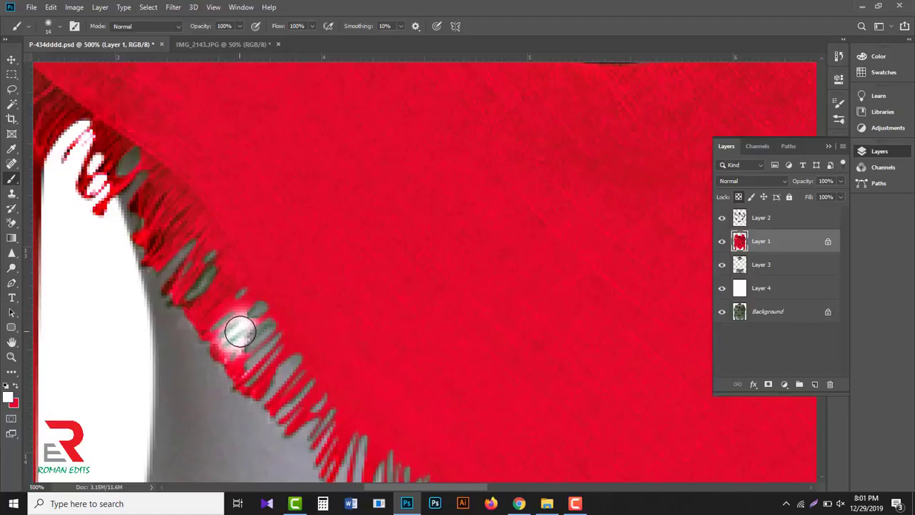
left_click(15, 387)
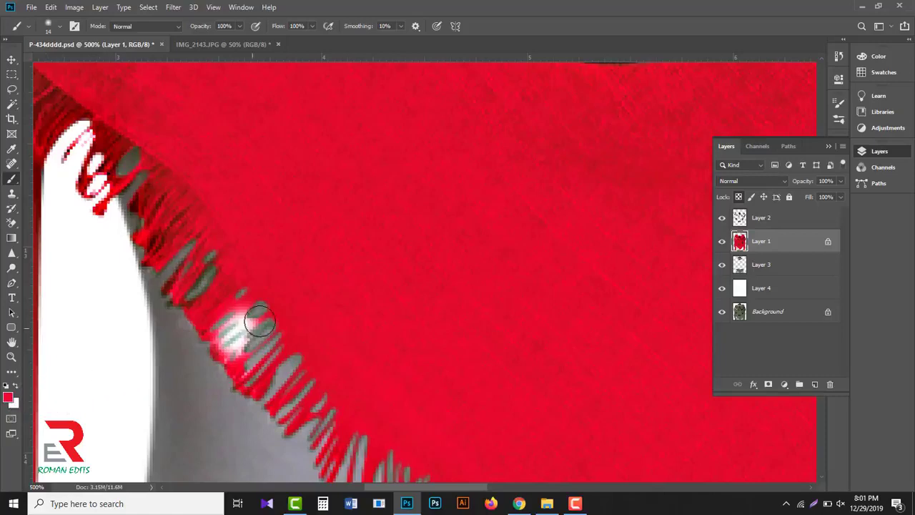
mouse_move(243, 321)
left_mouse_down()
mouse_move(223, 338)
mouse_move(243, 300)
mouse_move(217, 332)
mouse_move(231, 336)
mouse_move(226, 348)
mouse_move(241, 346)
mouse_move(233, 357)
mouse_move(251, 327)
mouse_move(234, 338)
mouse_move(229, 321)
mouse_move(263, 327)
mouse_move(225, 355)
left_mouse_up()
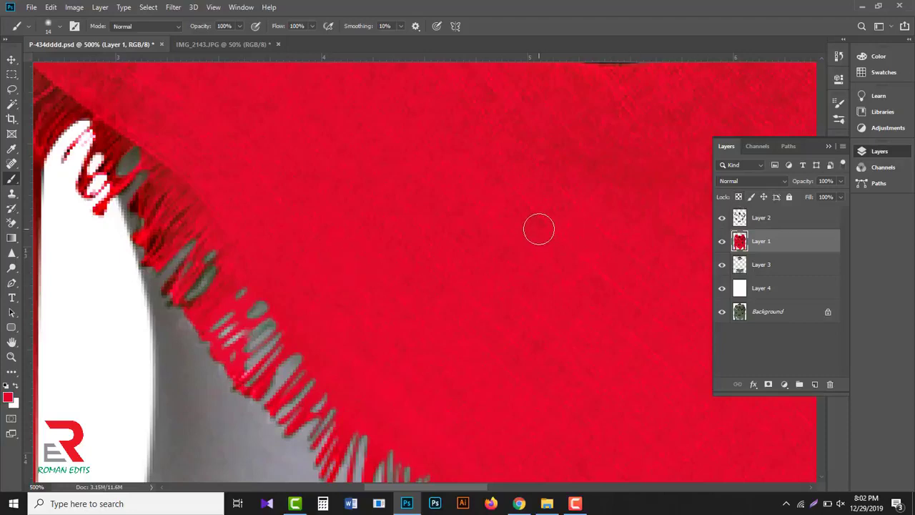
- Group Layers 1 to 4 above the Background and compare the recoloured scarf with the original
left_click(464, 223, "alt")
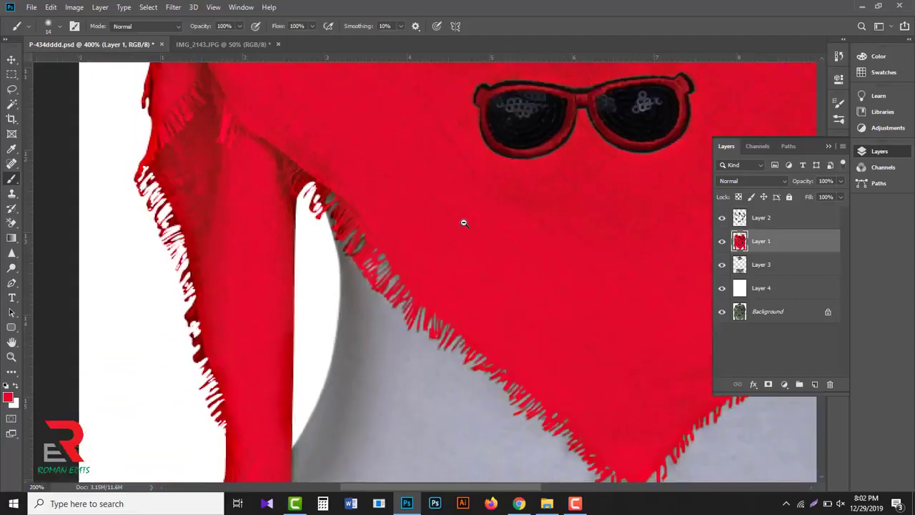
left_click(464, 223, "alt")
left_click(466, 222, "alt")
left_click_drag(547, 184, 463, 336)
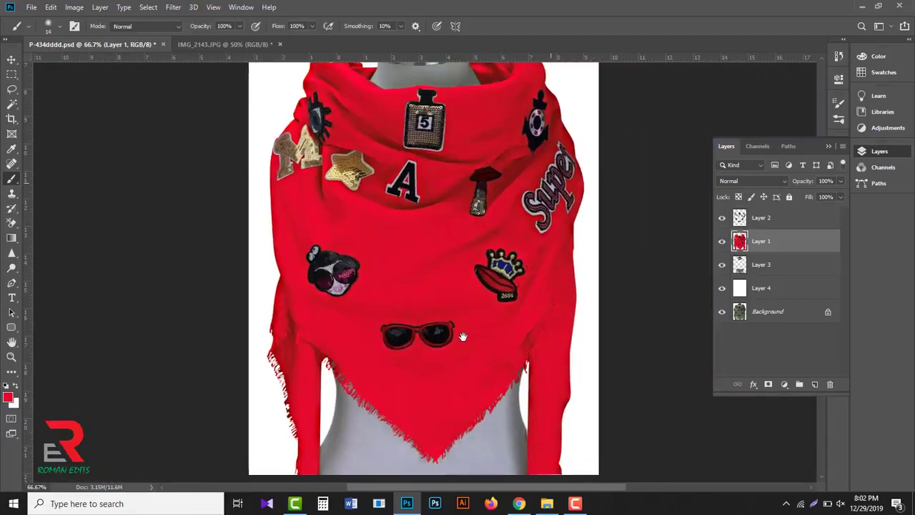
left_click(462, 270, "alt")
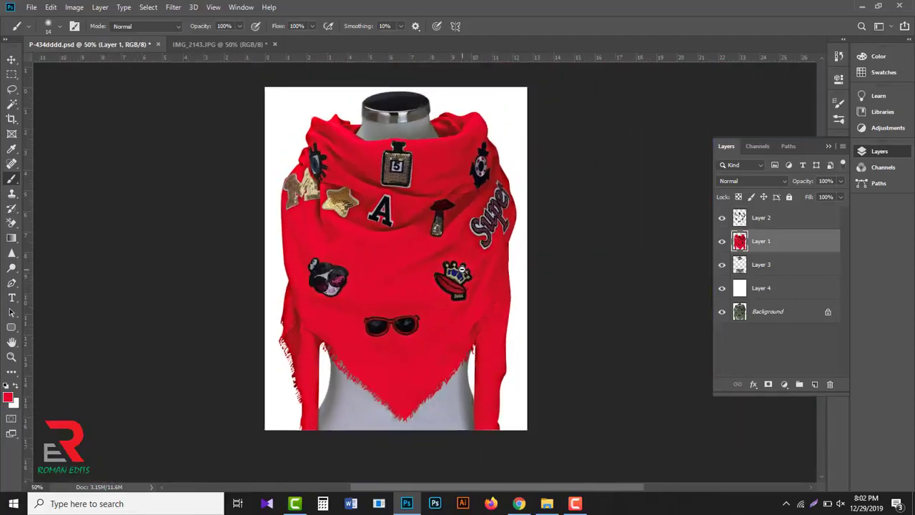
key("alt+bracketright")
left_click(781, 289, "shift")
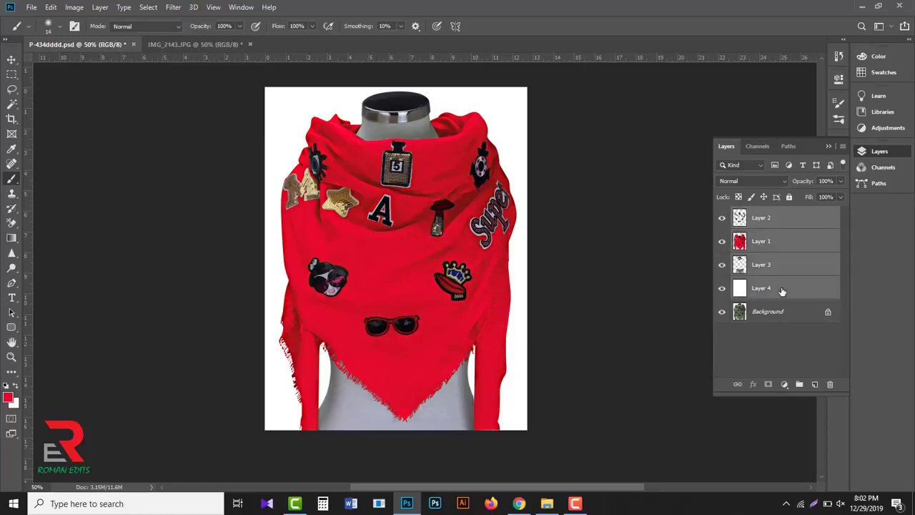
key("ctrl+g")
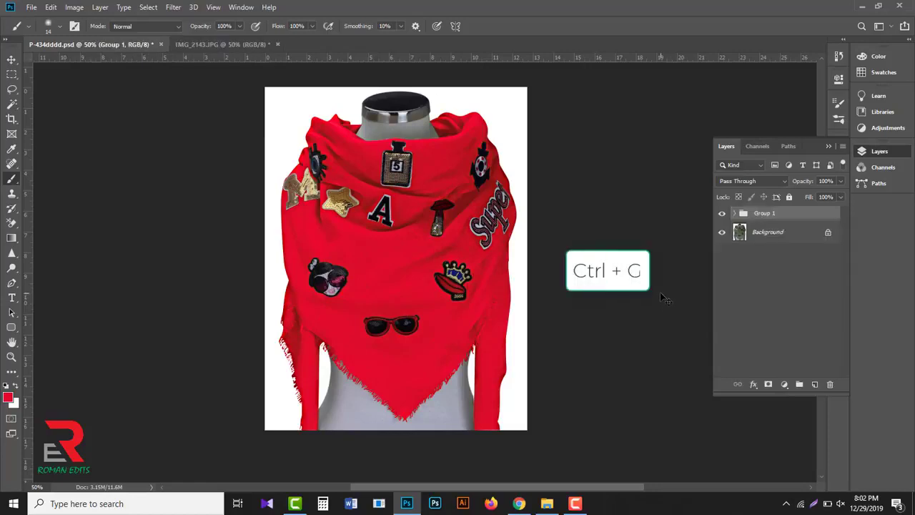
left_click(721, 214)
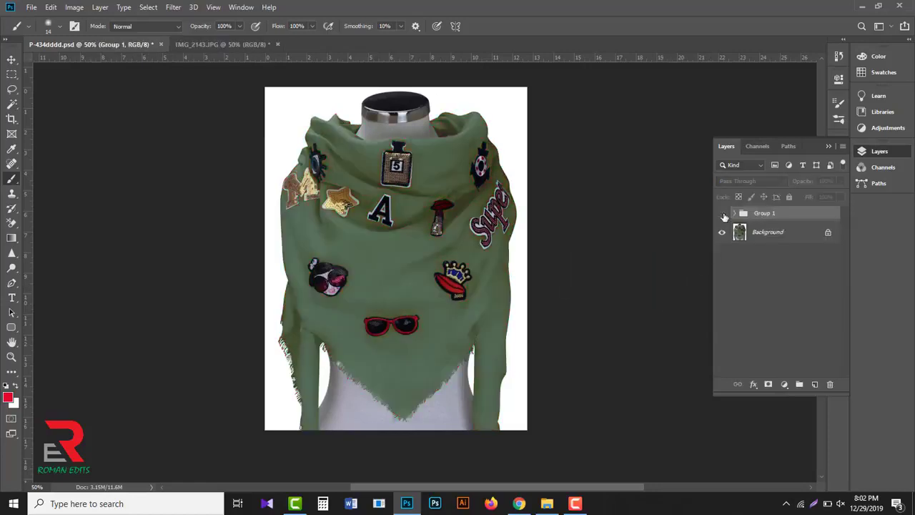
left_click(722, 213)
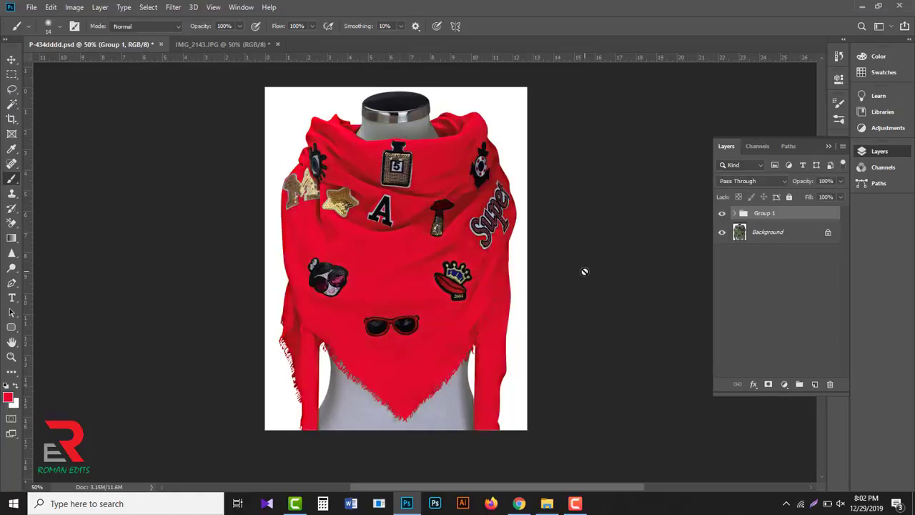